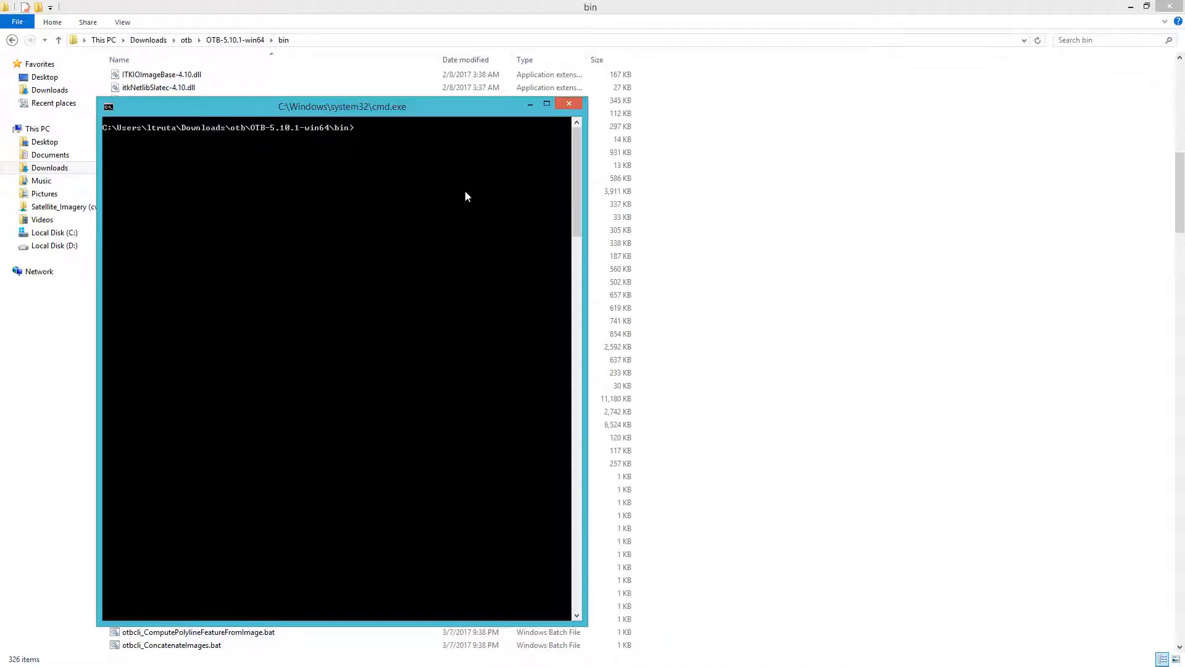
Run otbcli_BandMath.bat on img.tif, writing OutputDir\out.tif in Downloads with expression "(im1b2-im1b1)/(im1b2+im1b1)"
drag(418, 101, 666, 106)
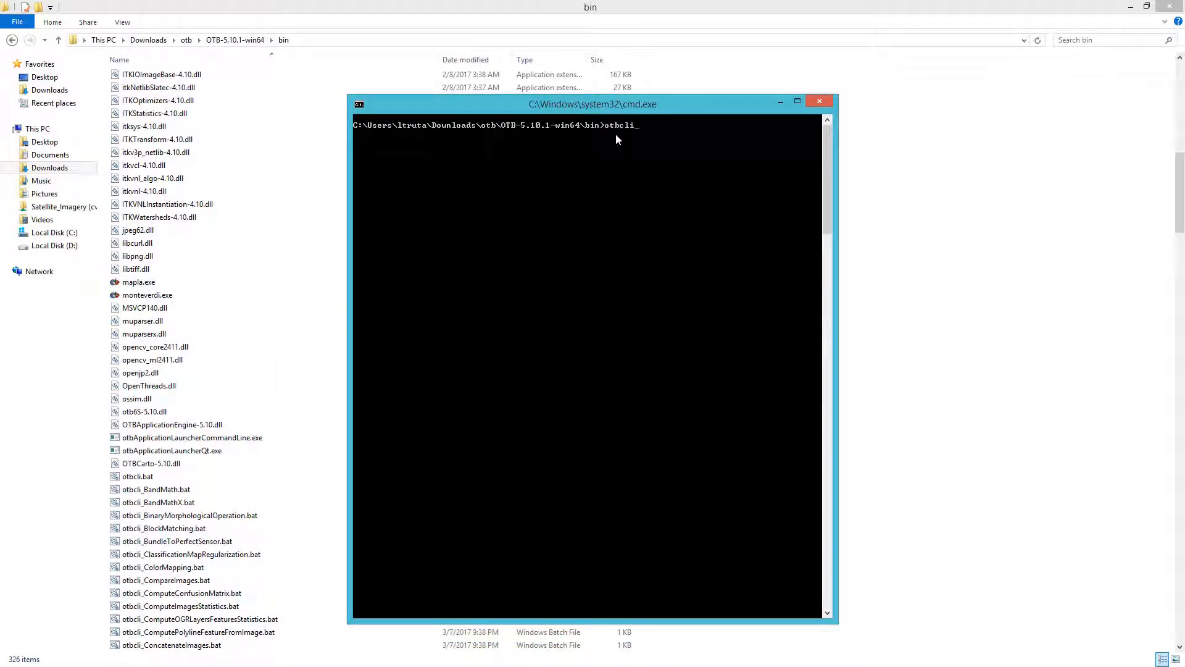
text(BandMath.bat -il img.tif -out C:\Users\ltruta\Downloads)
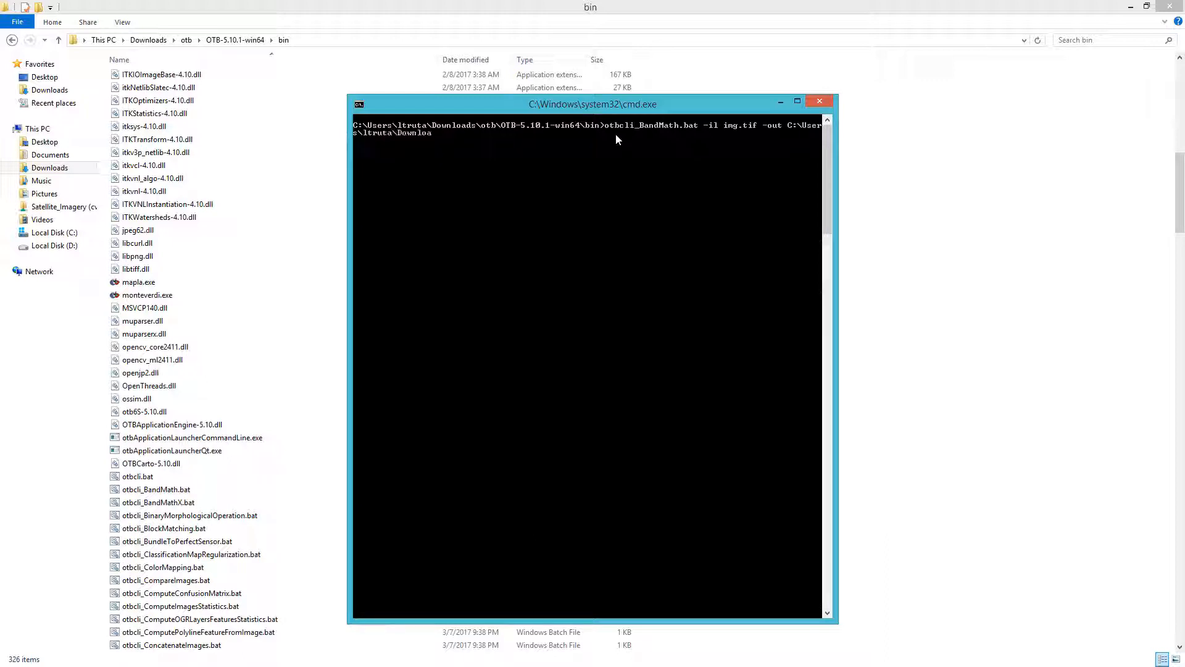
text(\OutputDir\out.tif -exp "(im1b2-im1b1))
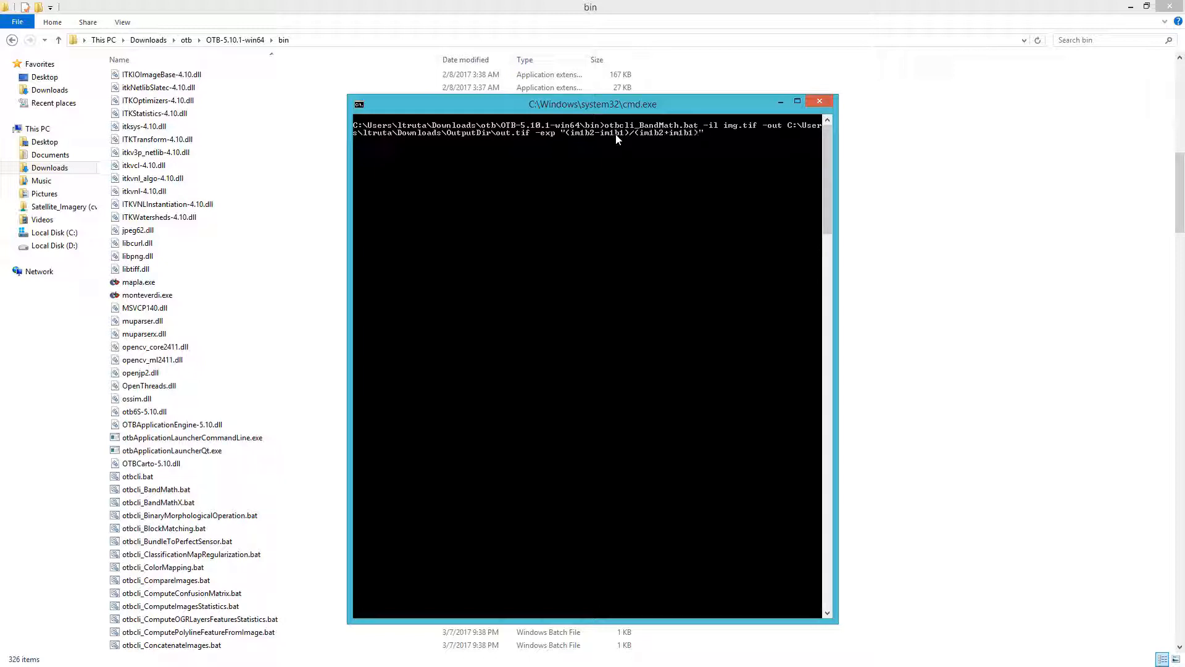
text(/(im1b2+im1b1)")
key(Return)
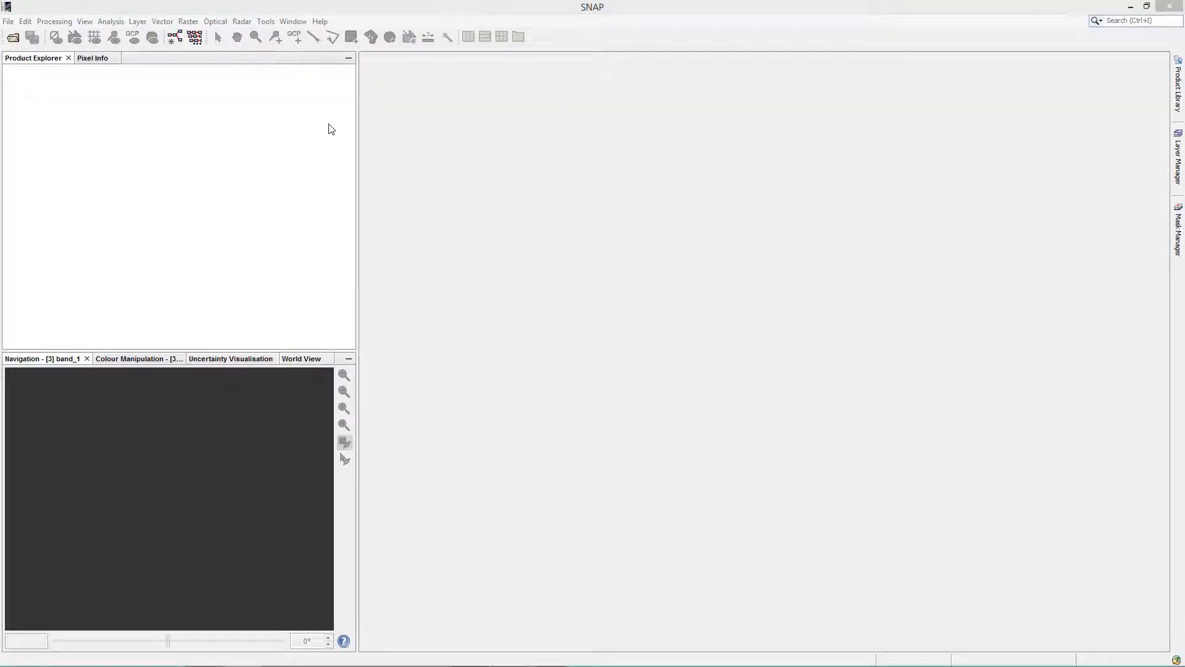
Open the help contents and search the documentation for "Standalone ToolAdapter"
click(321, 22)
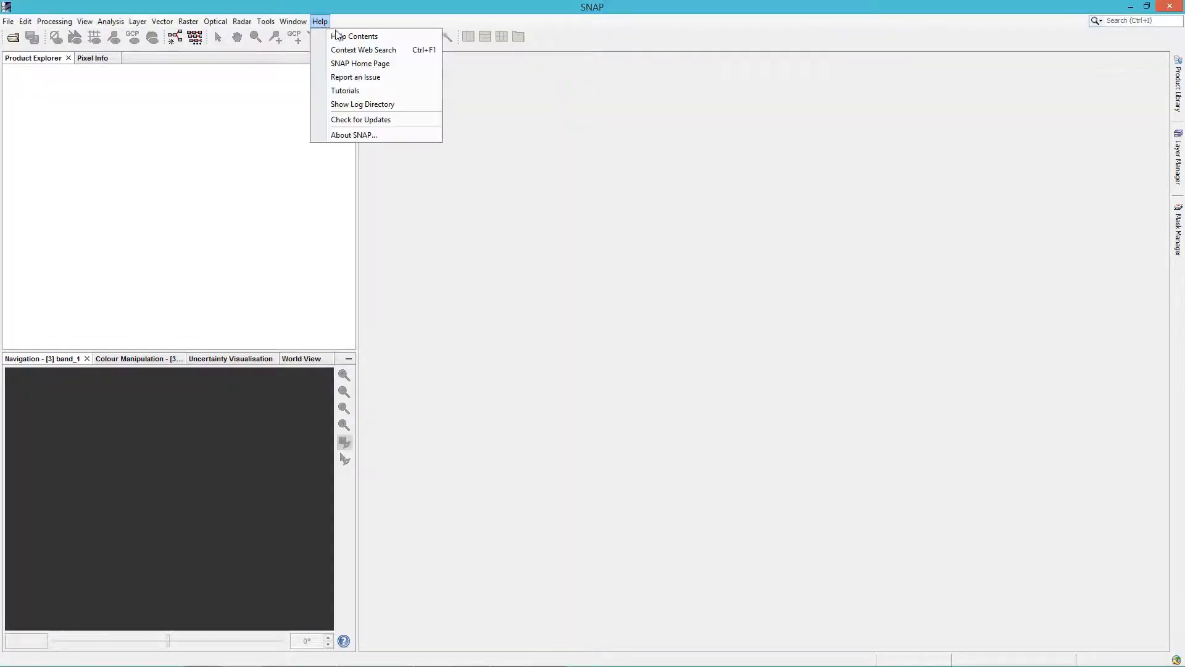
click(348, 37)
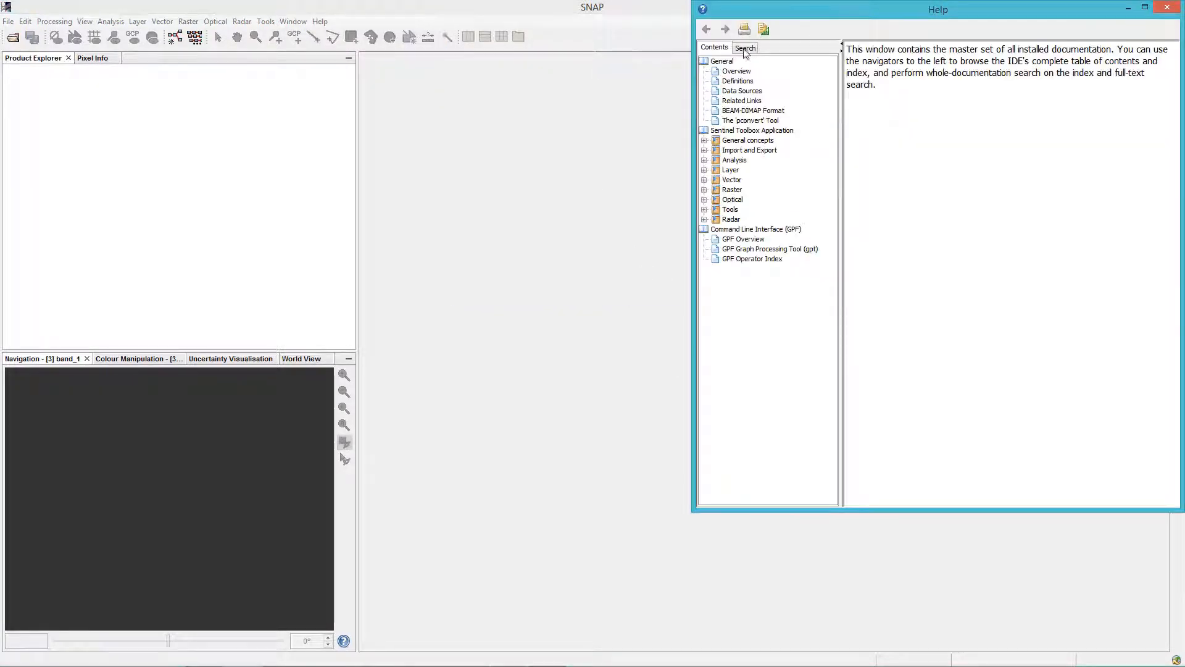
click(745, 48)
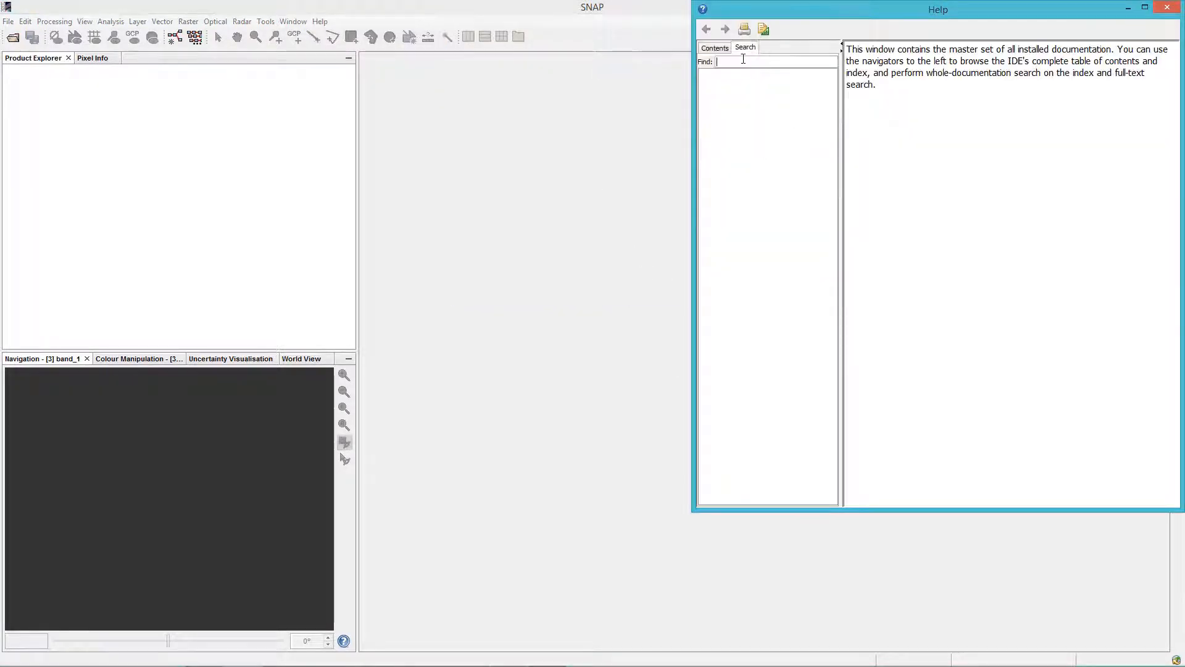
click(740, 62)
text(Standalone Tol)
key(BackSpace)
text(olAdapter)
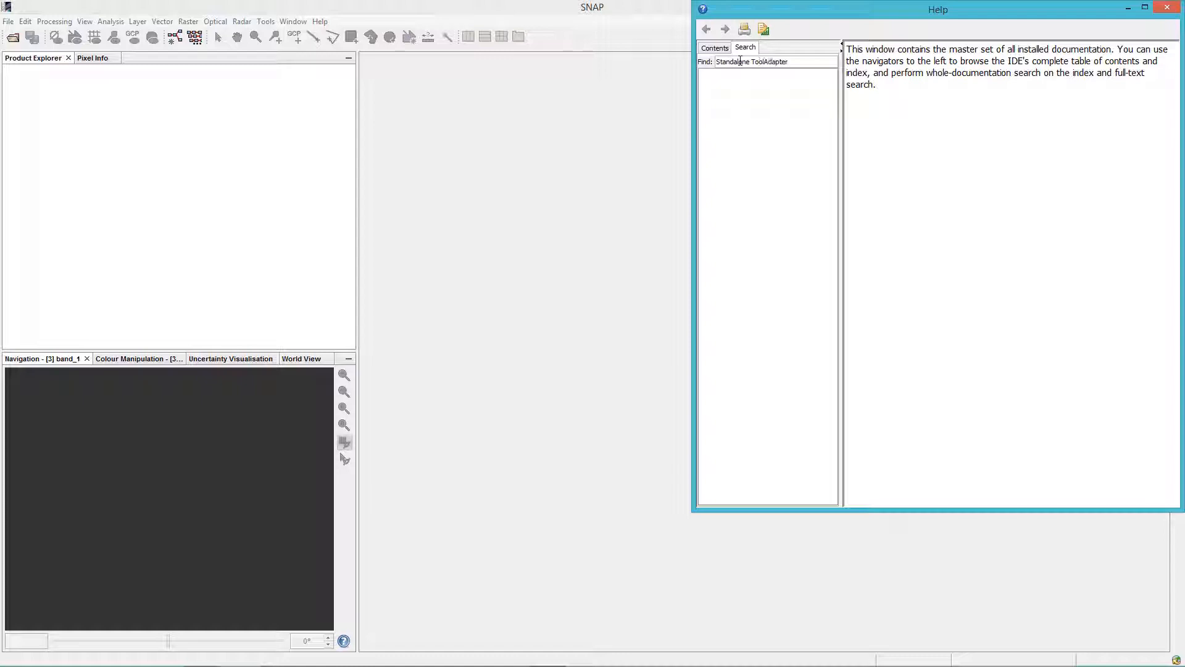
key(Return)
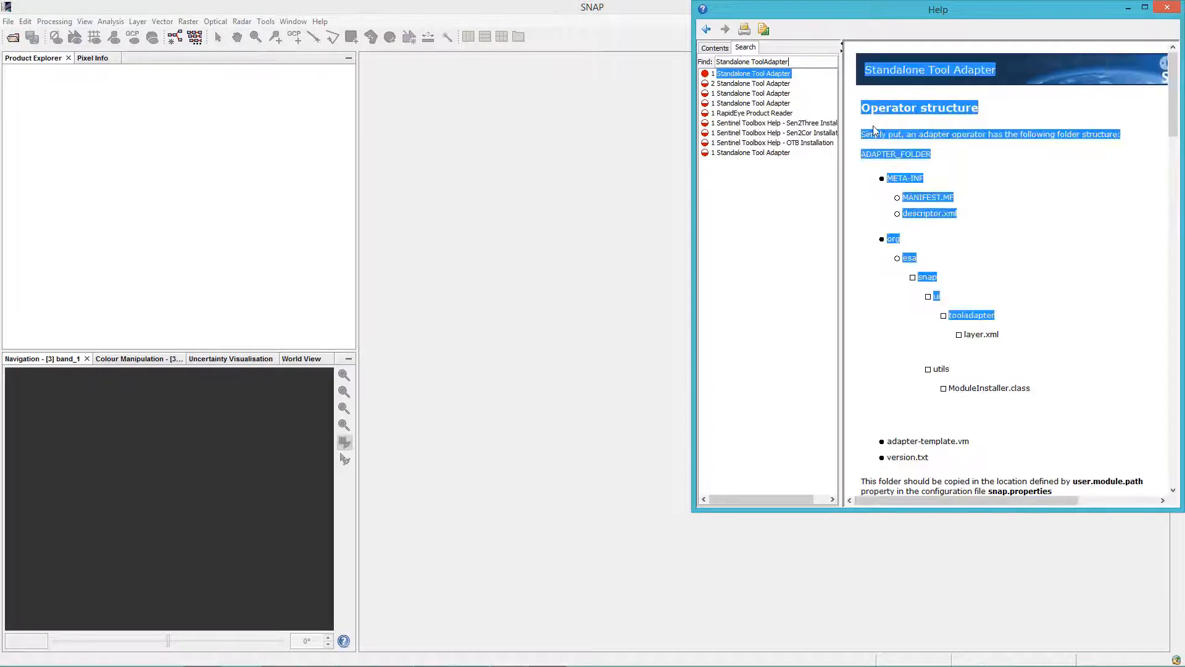
Read through the second Standalone Tool Adapter help topic's configuration parameters, then close the help window
click(772, 84)
drag(864, 9, 623, 54)
drag(943, 552, 1111, 660)
scroll(902, 302, down, 10)
scroll(903, 303, down, 10)
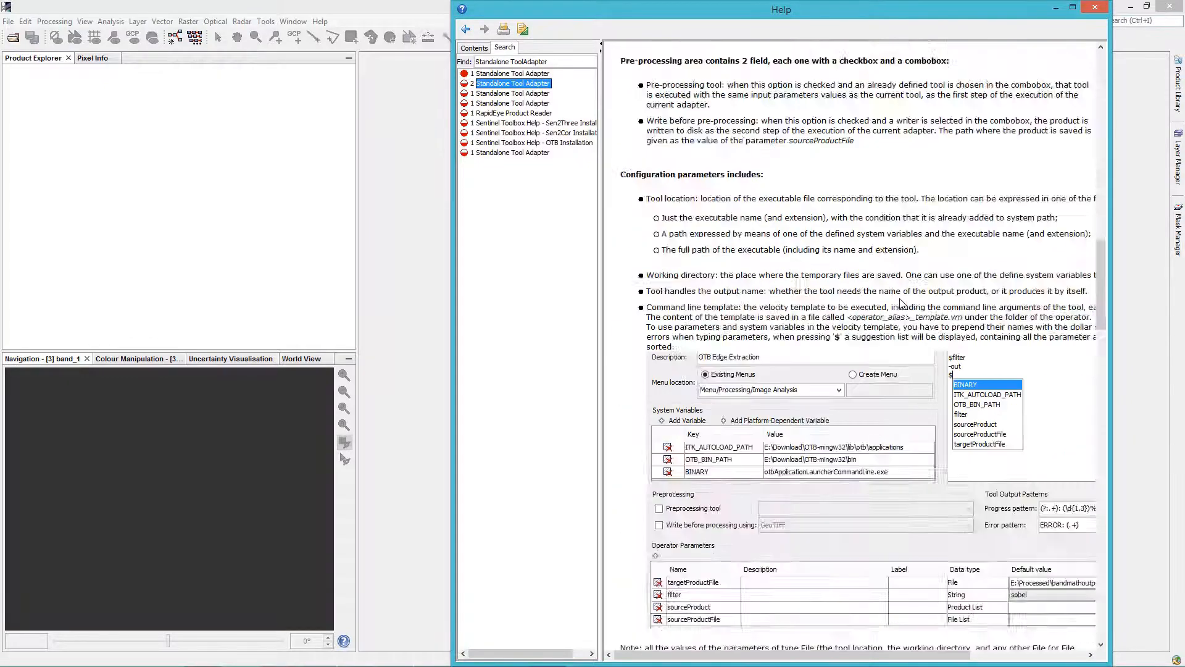
click(1094, 7)
Open Manage External Tools and start defining a new external tool adapter
click(266, 22)
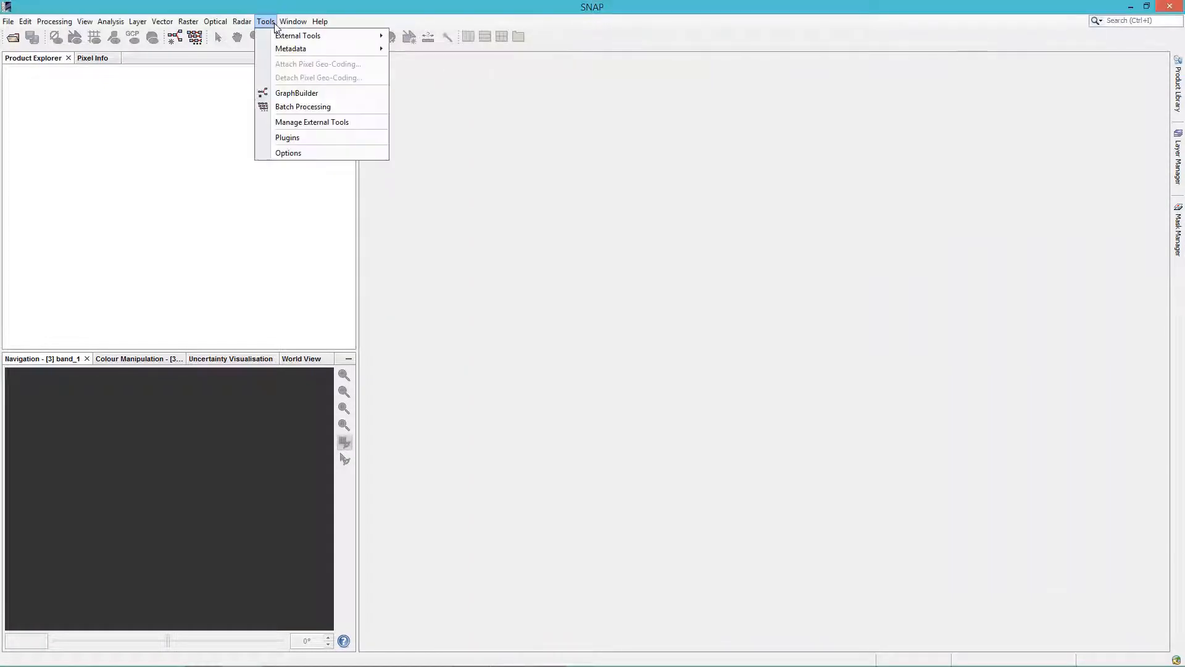
click(323, 122)
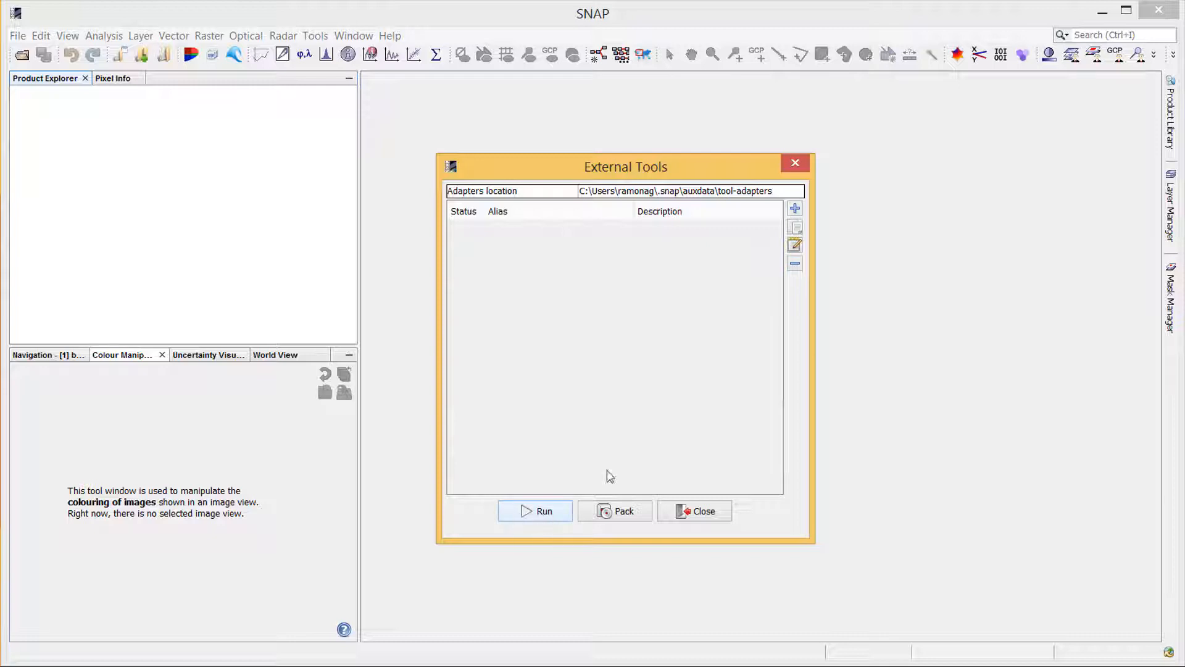
click(796, 210)
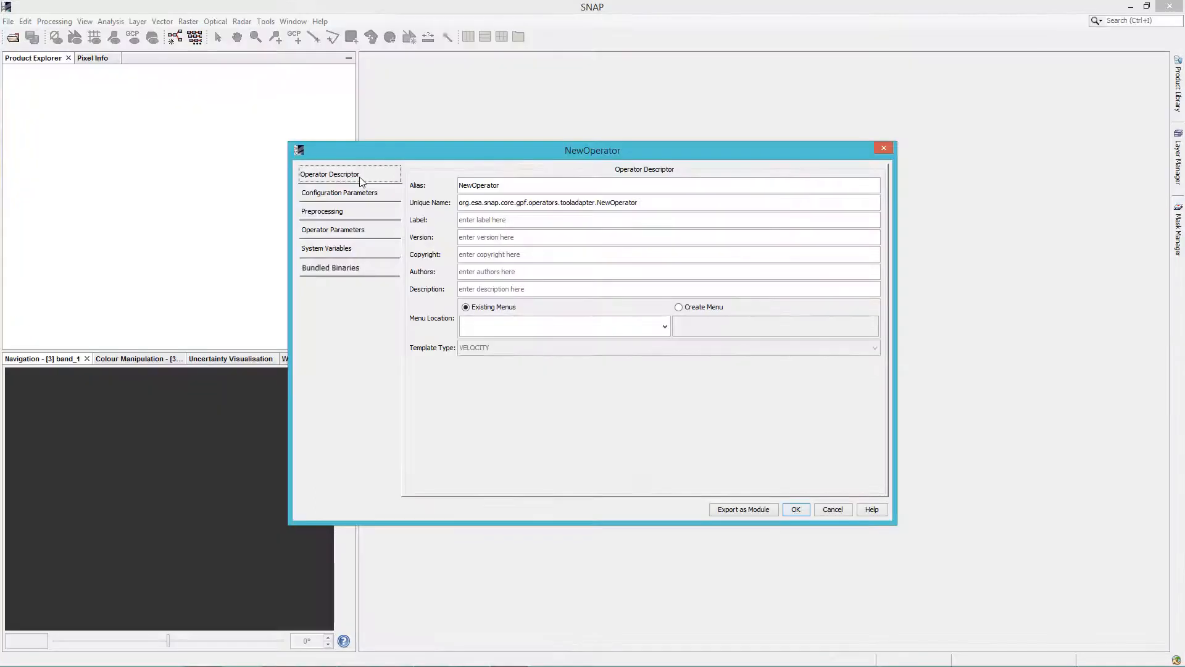
Set the operator's alias to BandMath and its label to Band Math
double_click(475, 185)
text(Band)
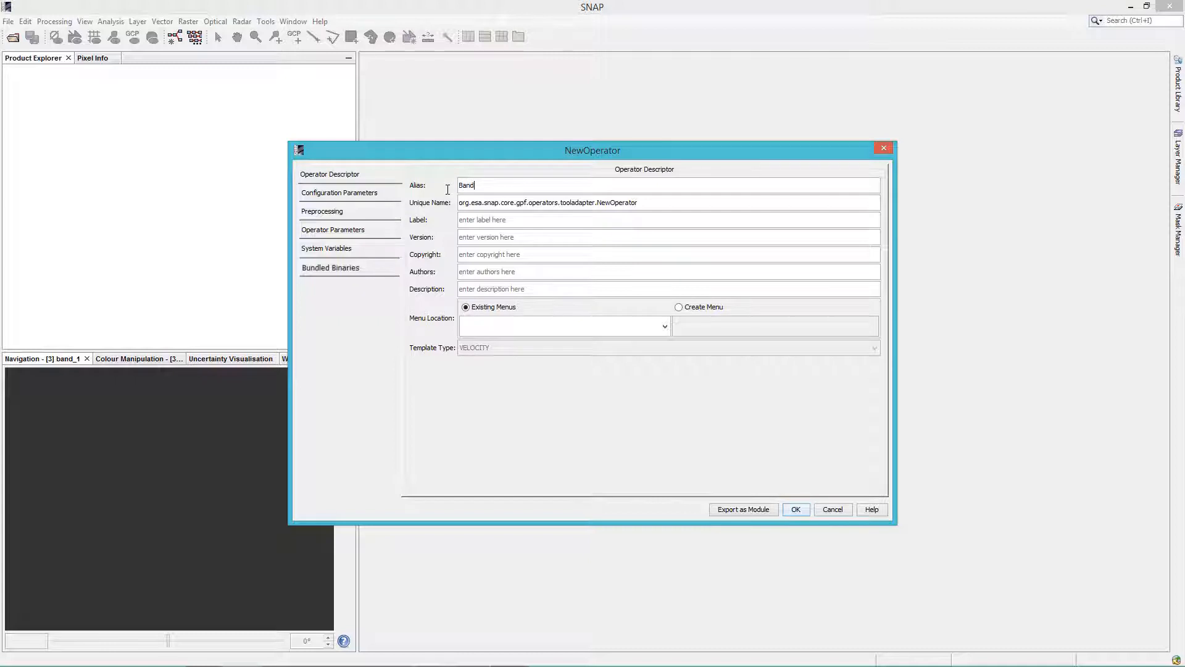
text(Math)
click(660, 205)
click(552, 223)
text(B)
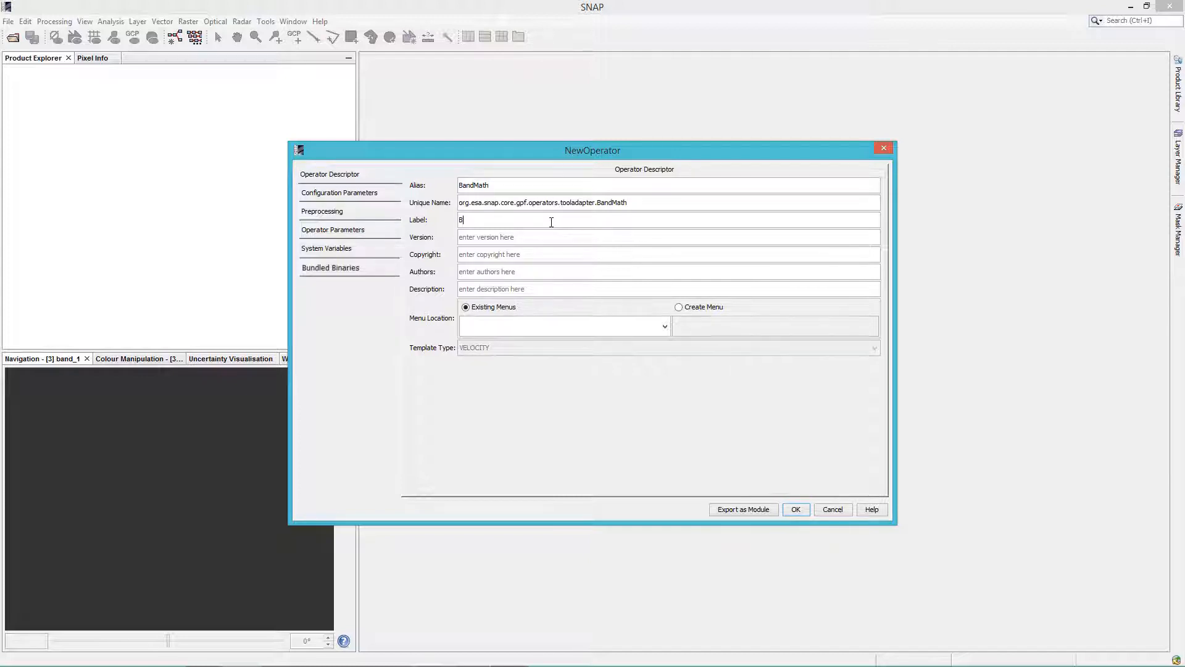
text(and Math)
Set the operator's version to 1 and its copyright to "@ CS RO"
click(549, 238)
text(1)
click(531, 252)
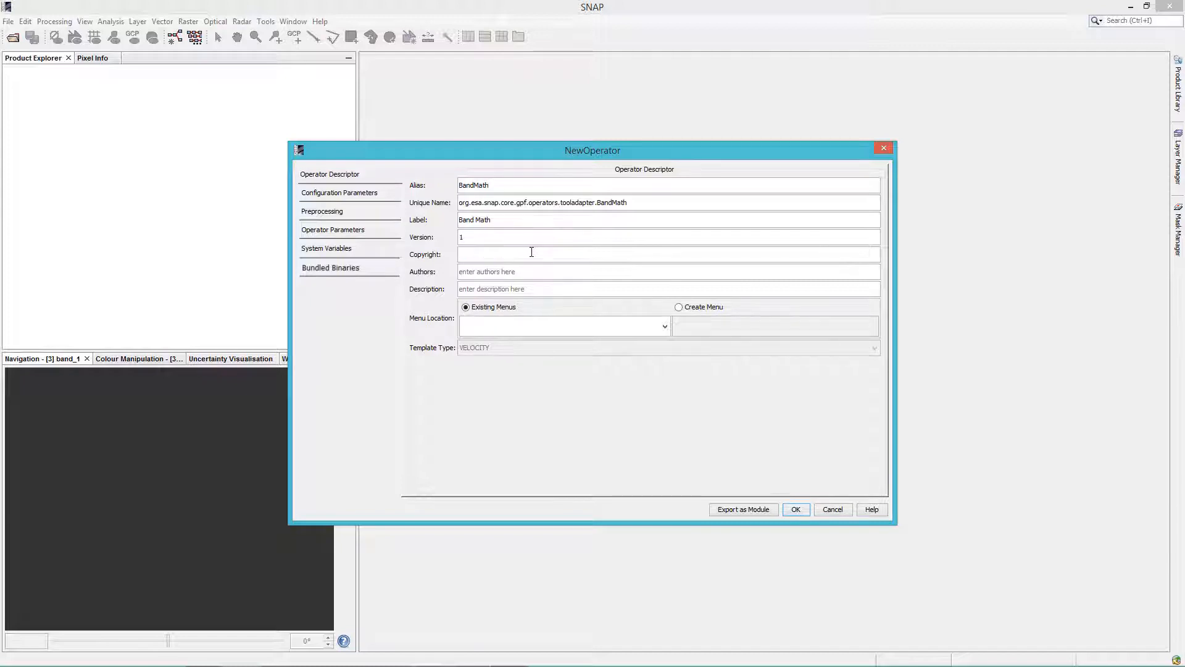
text(@ CS RO)
Enter the author's name and the description "Band Math is a flexible image processing tool with many capabilities."
click(510, 270)
text(Lavinia Truta)
click(495, 287)
text(Band Math is a flexible image processing tool with many capabilities.)
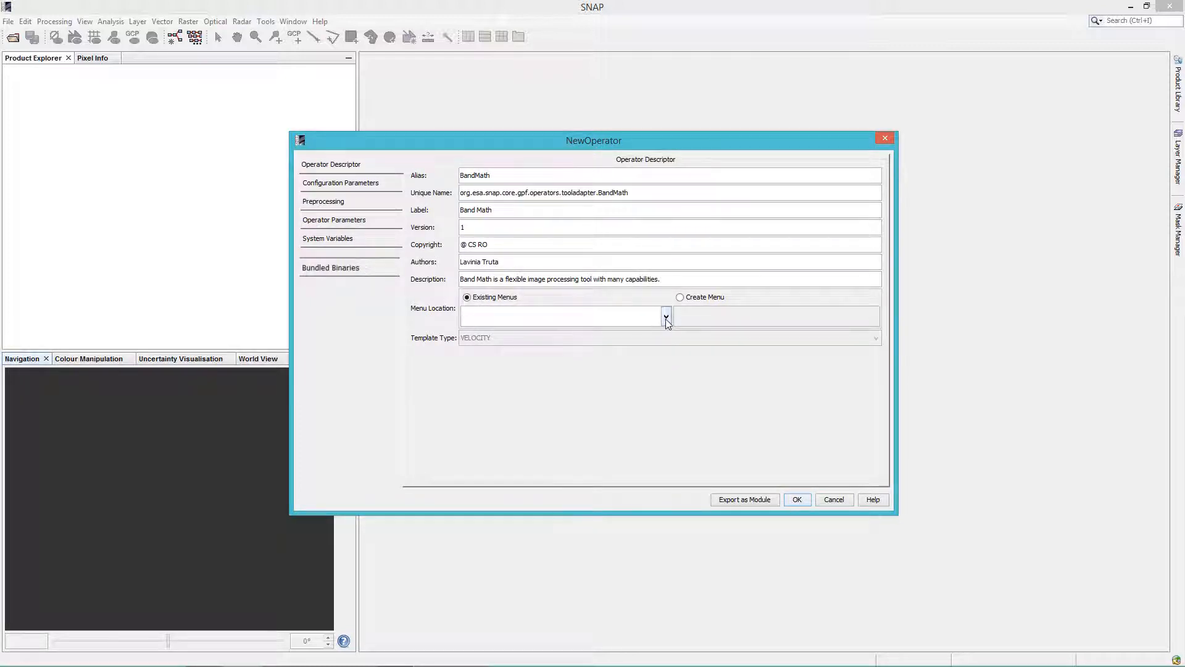
Set the menu location to the existing Menu/File menu
click(666, 317)
click(579, 357)
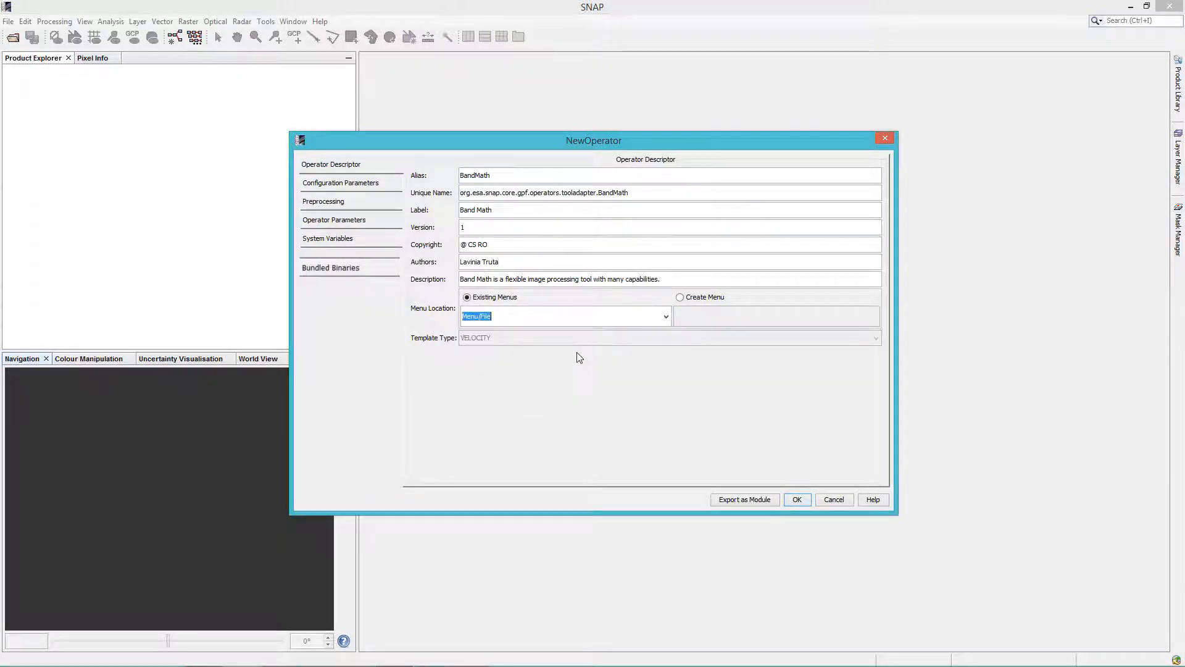
click(581, 317)
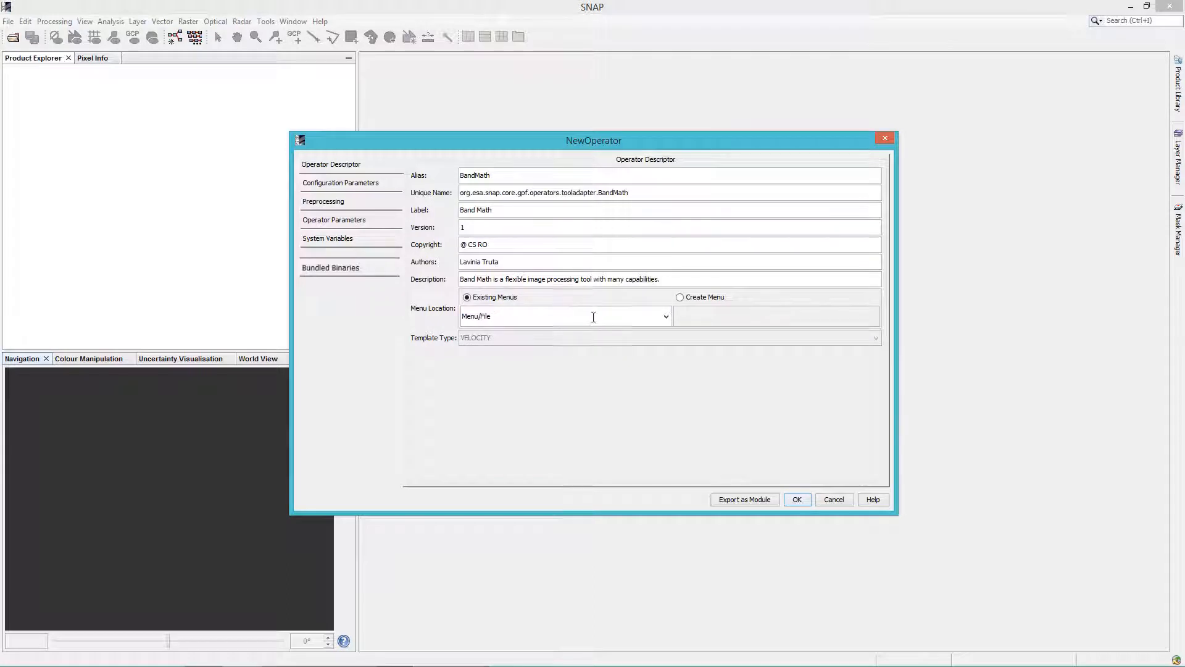
click(681, 298)
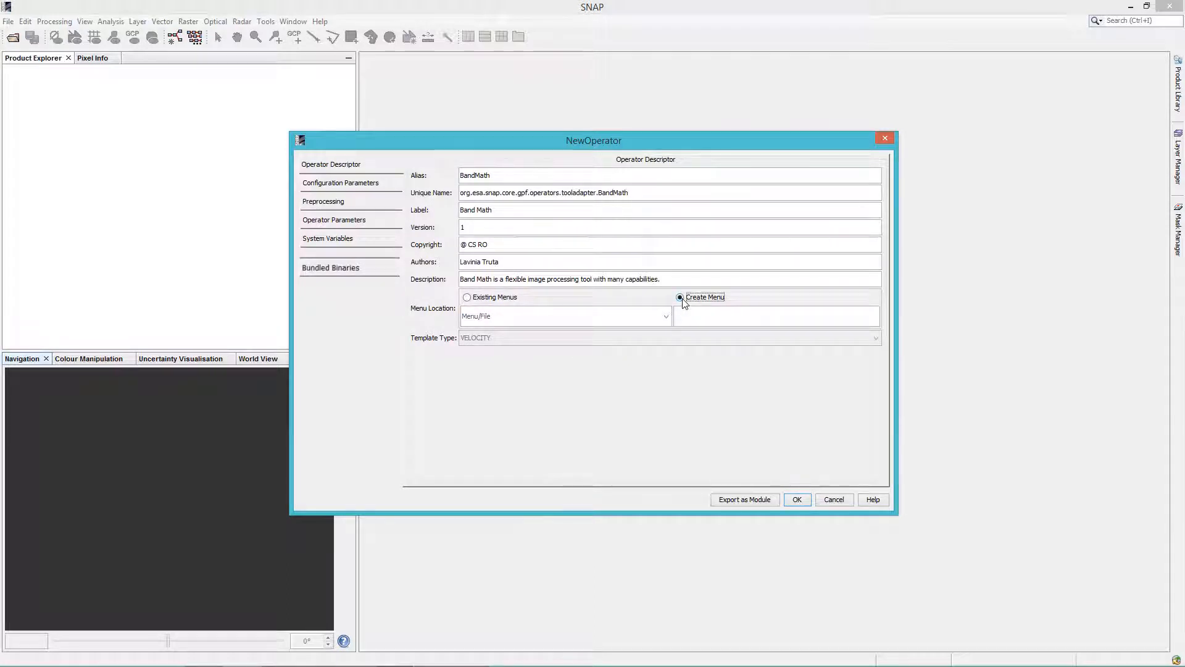
click(469, 300)
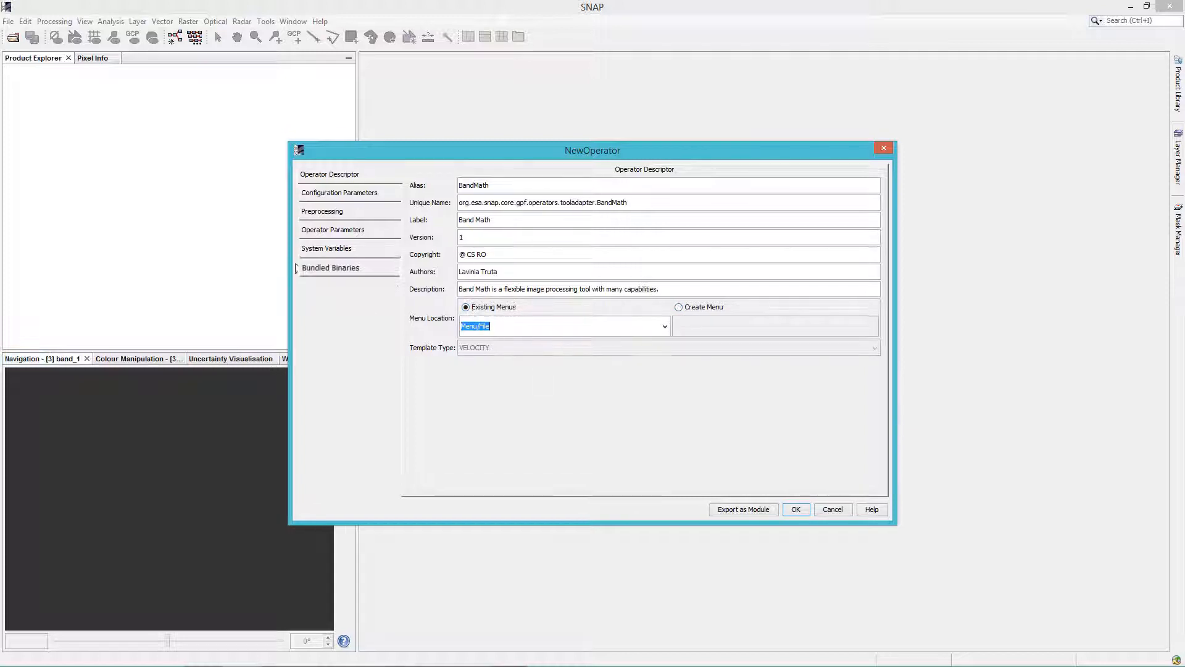
Add a system variable with the key BINARY
click(339, 248)
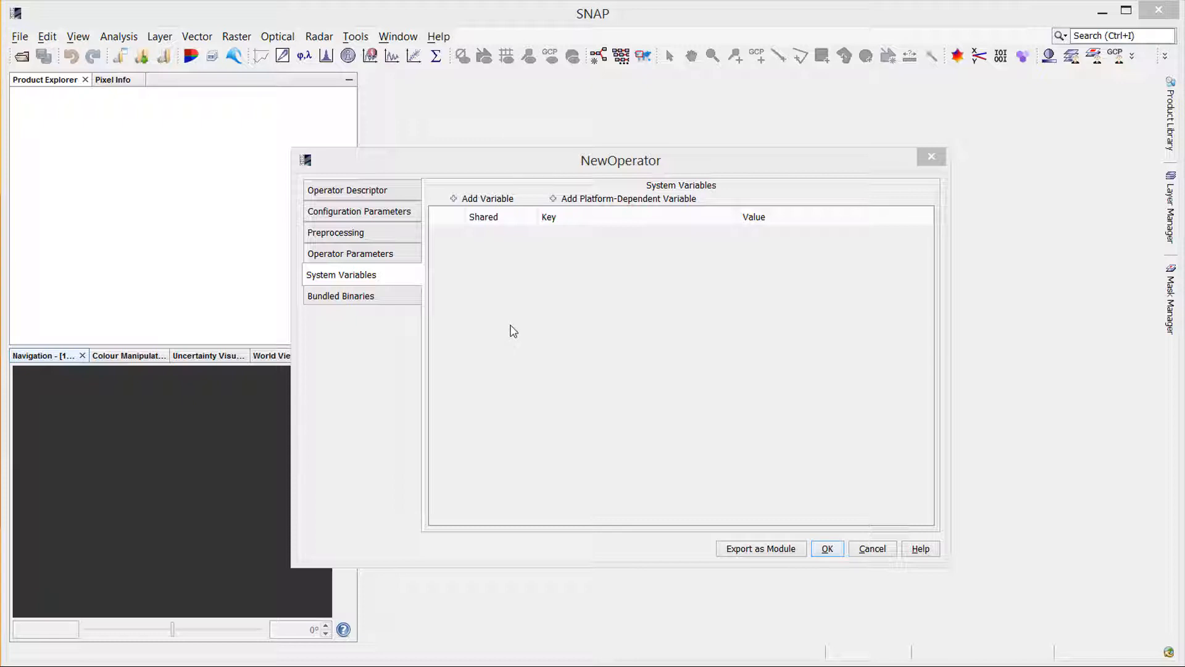
click(604, 203)
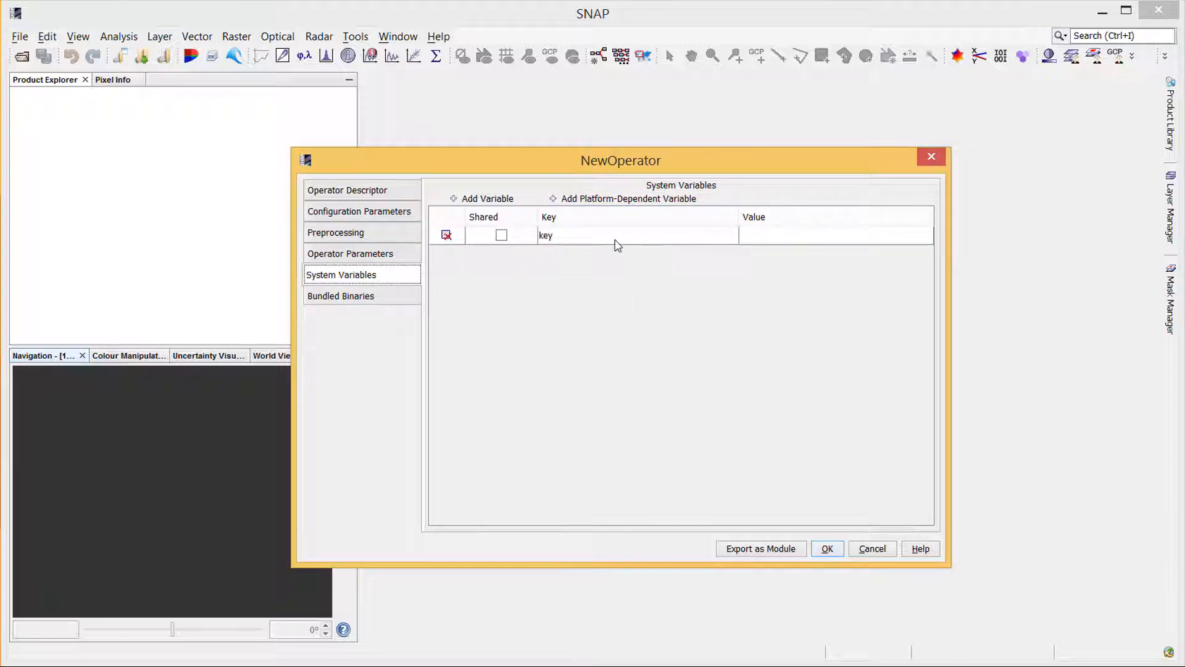
double_click(562, 238)
double_click(563, 237)
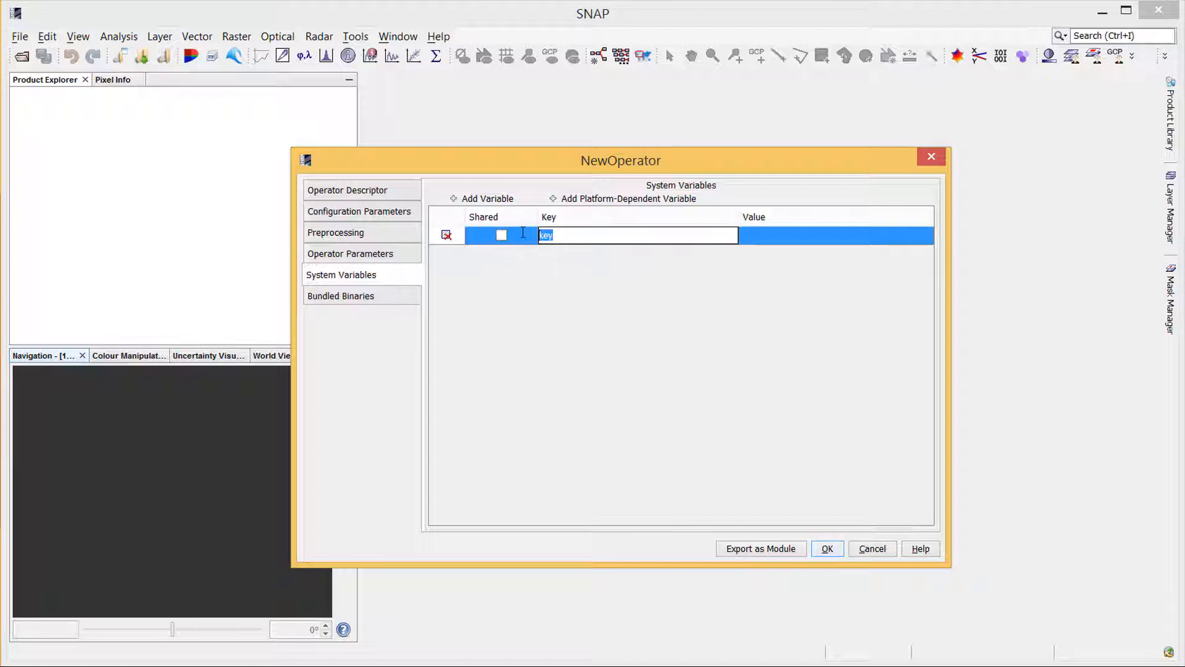
text(BINARY)
Set the BINARY variable's Windows value to otbcli_BandMath.bat
click(800, 240)
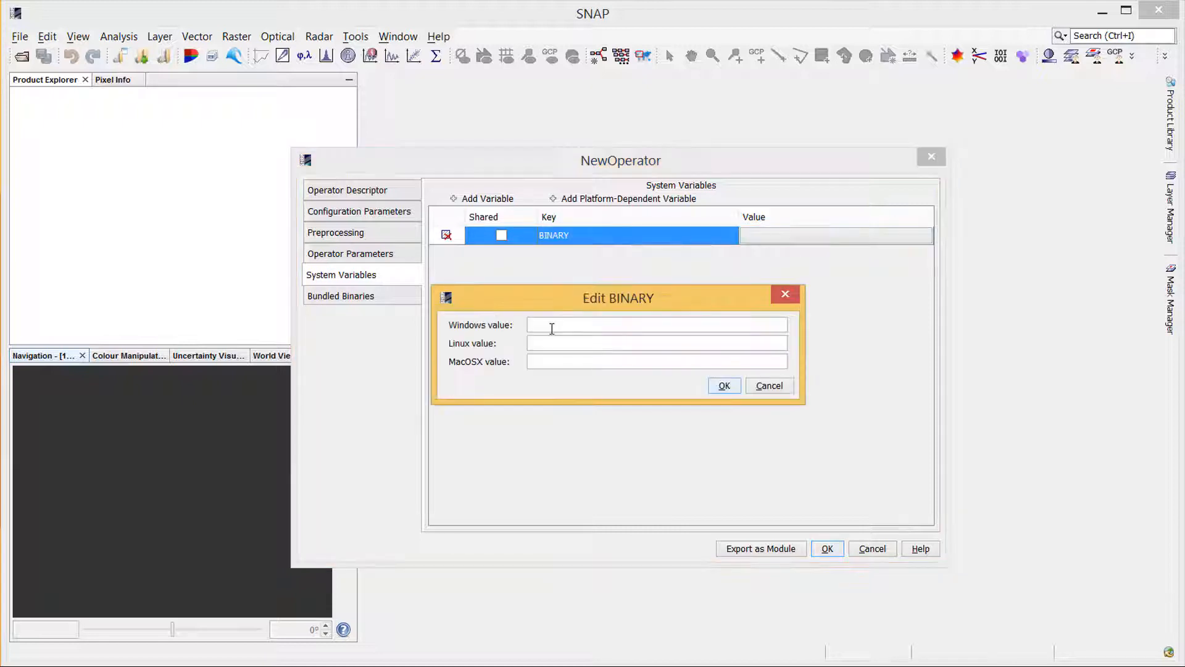
click(552, 331)
text(otbcli_BandMath.bat)
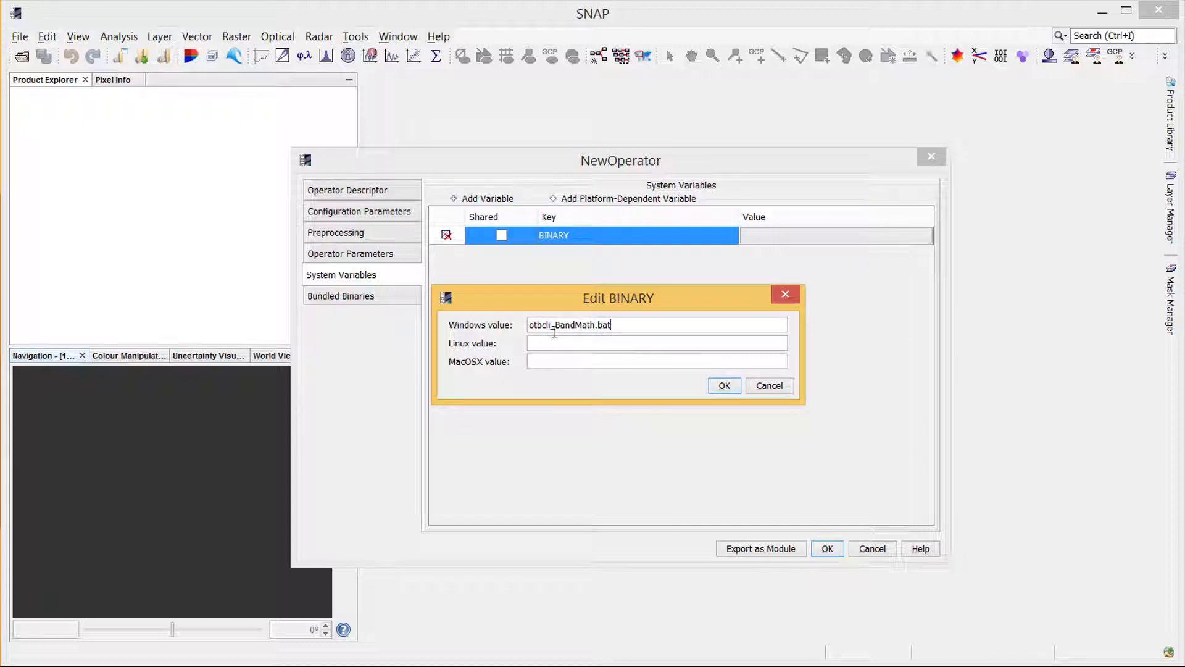
Set the BINARY variable's Linux and MacOSX values to otbcli_BandMath.sh and confirm
key(ctrl+a)
key(ctrl+c)
click(574, 344)
key(ctrl+v)
key(BackSpace)
key(BackSpace)
key(BackSpace)
text(sh)
click(559, 363)
key(ctrl+v)
key(BackSpace)
key(BackSpace)
key(BackSpace)
text(sh)
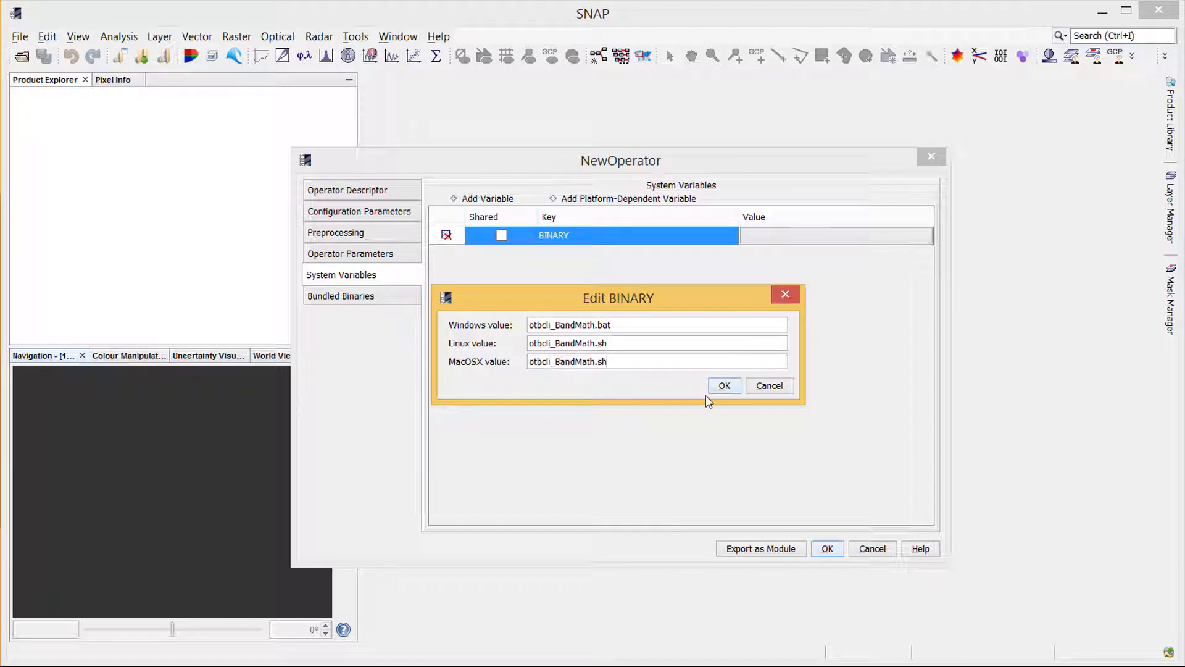
click(725, 386)
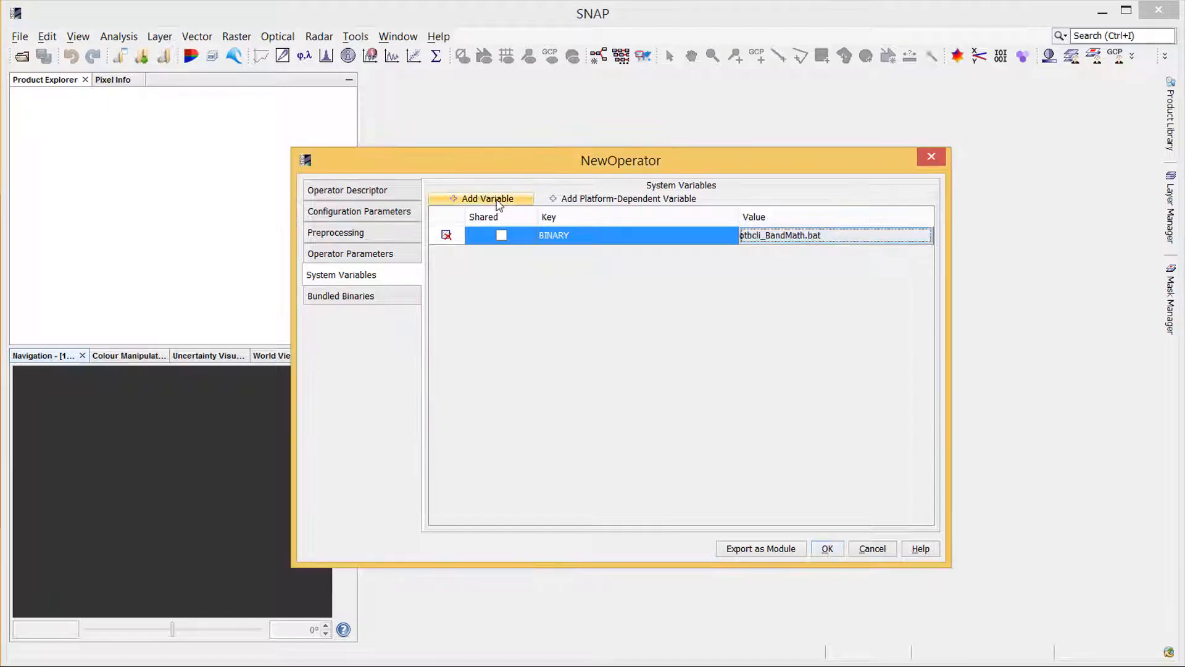
Add a system variable with the key OTB_BIN_PATH
click(499, 199)
double_click(570, 255)
drag(569, 255, 512, 255)
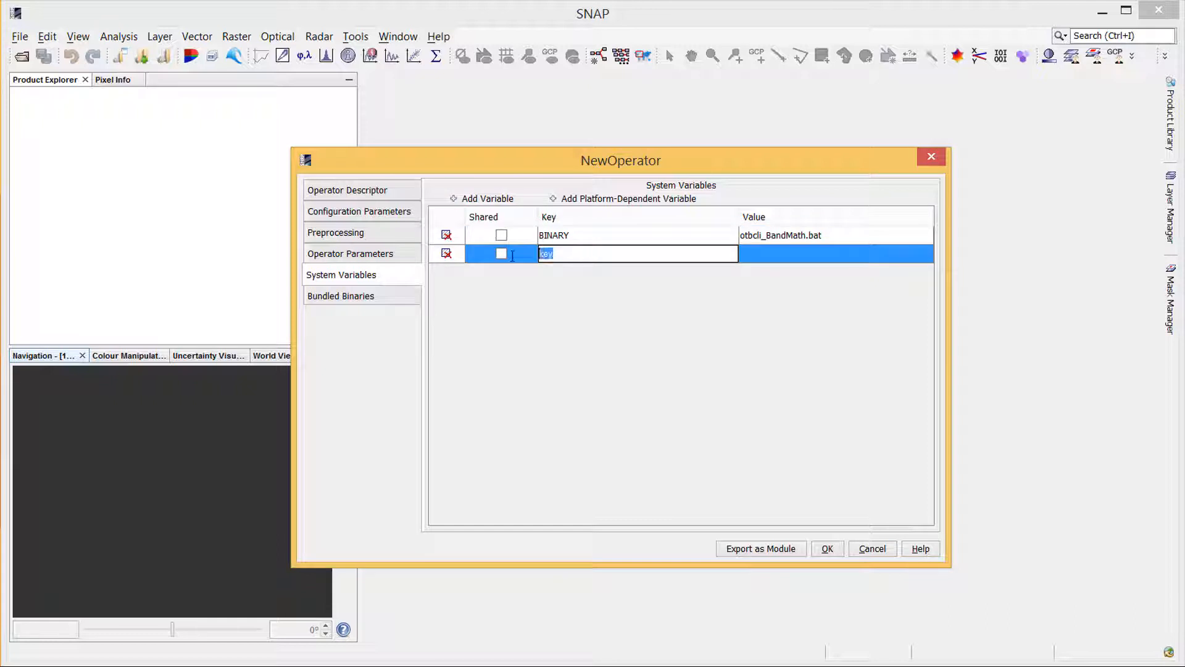
text(OTB_BIN_PATH)
key(Return)
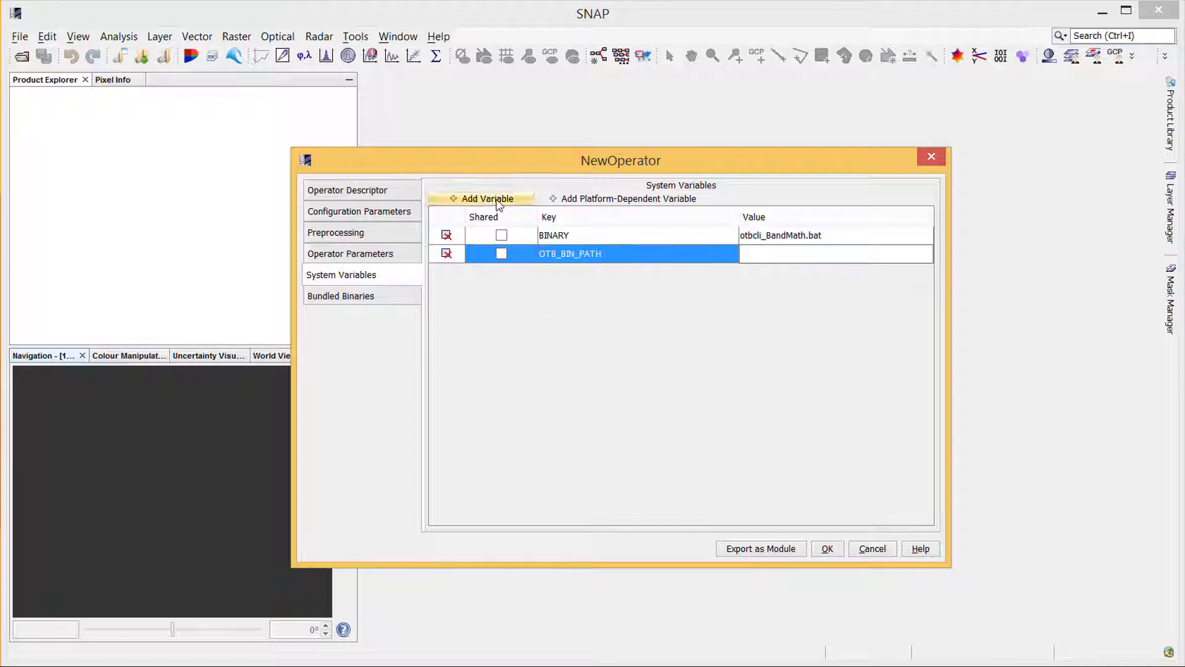
Add a system variable OUTPUT_DIR with the value D:\BandMath_Output
click(497, 199)
double_click(566, 272)
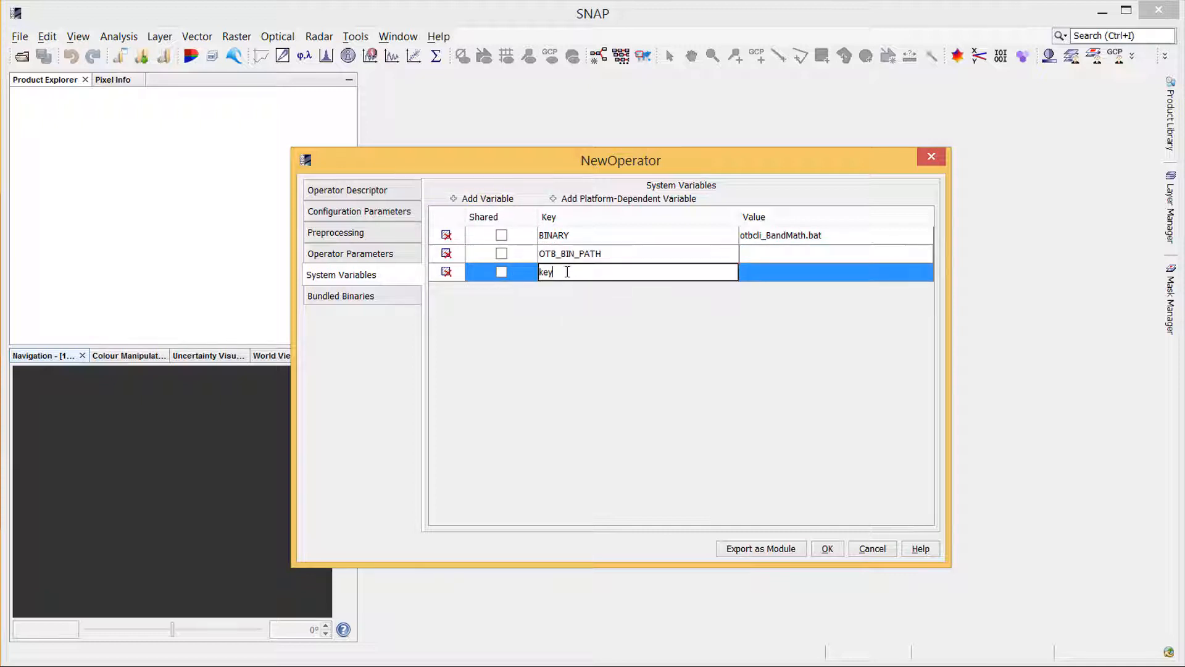
drag(603, 274, 541, 275)
text(OUTPUT_DIR)
click(762, 268)
key(ctrl+v)
key(Return)
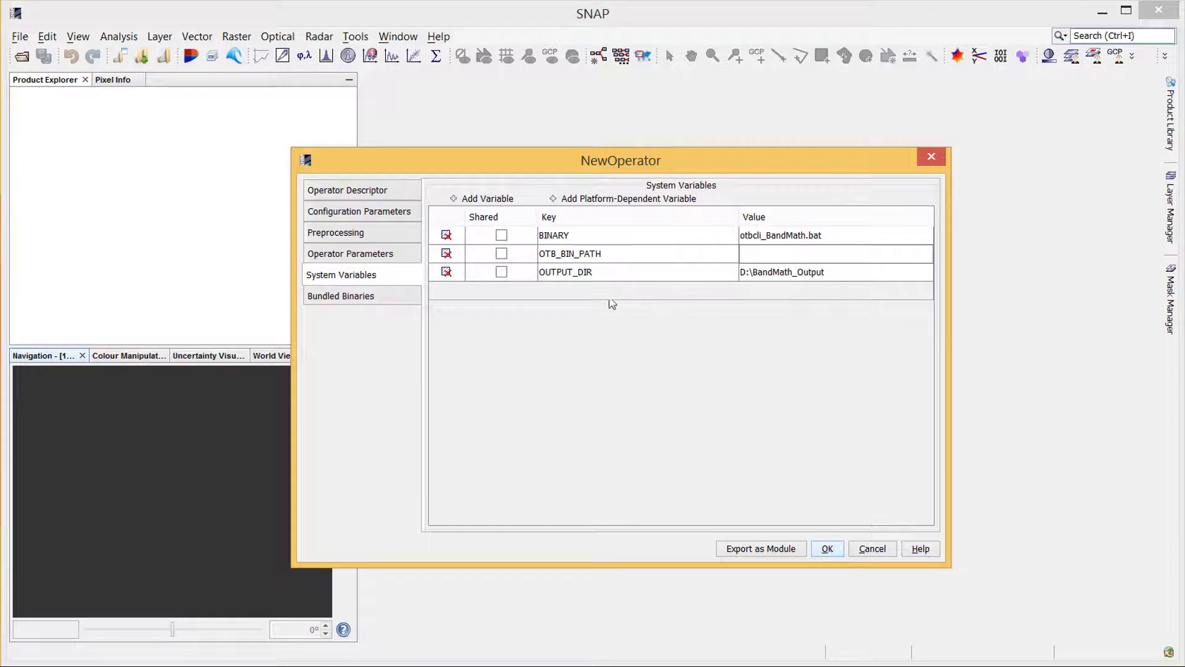
click(502, 253)
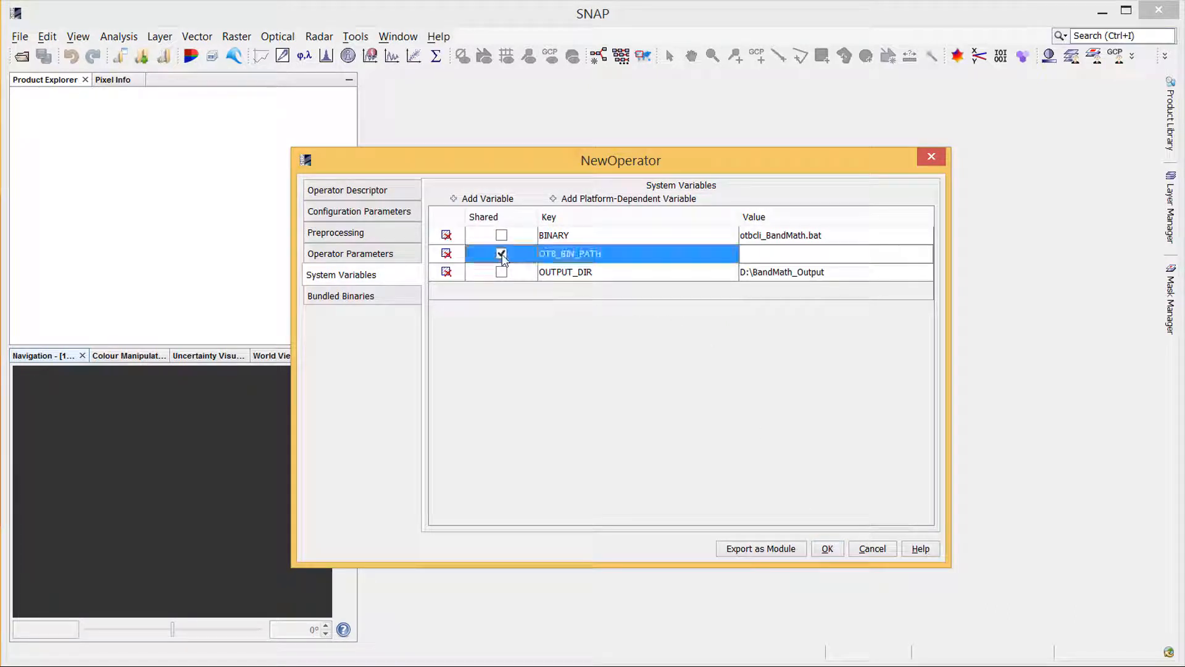
click(501, 253)
click(773, 272)
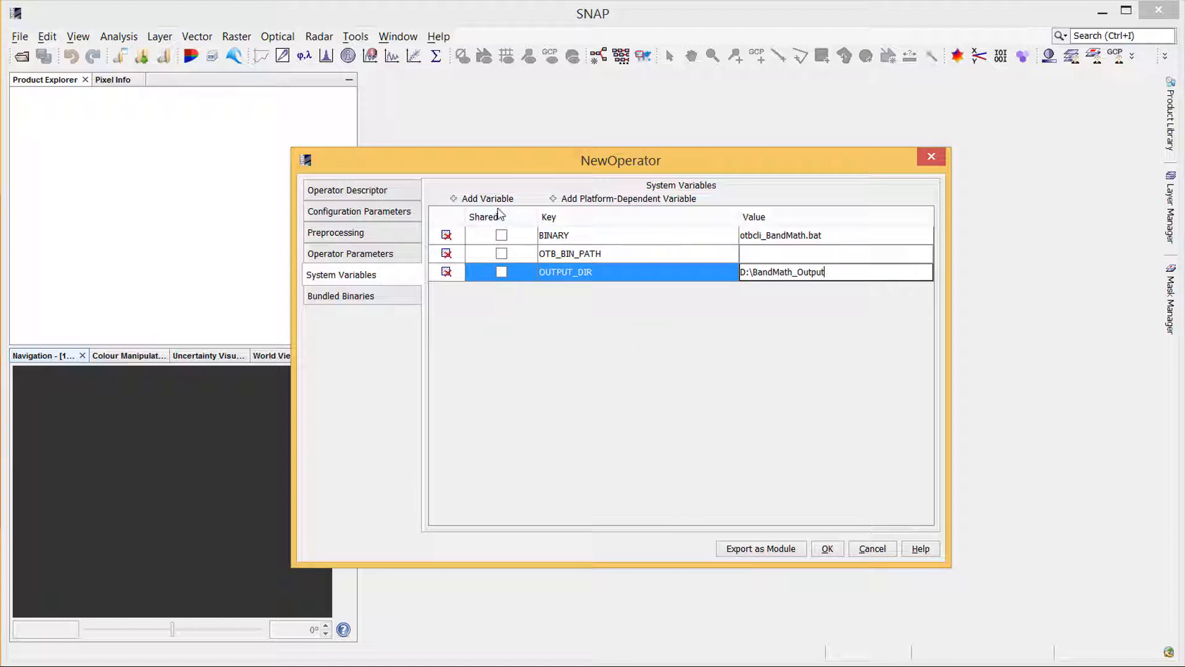
Add a system variable with the key USERPROFILE
click(624, 199)
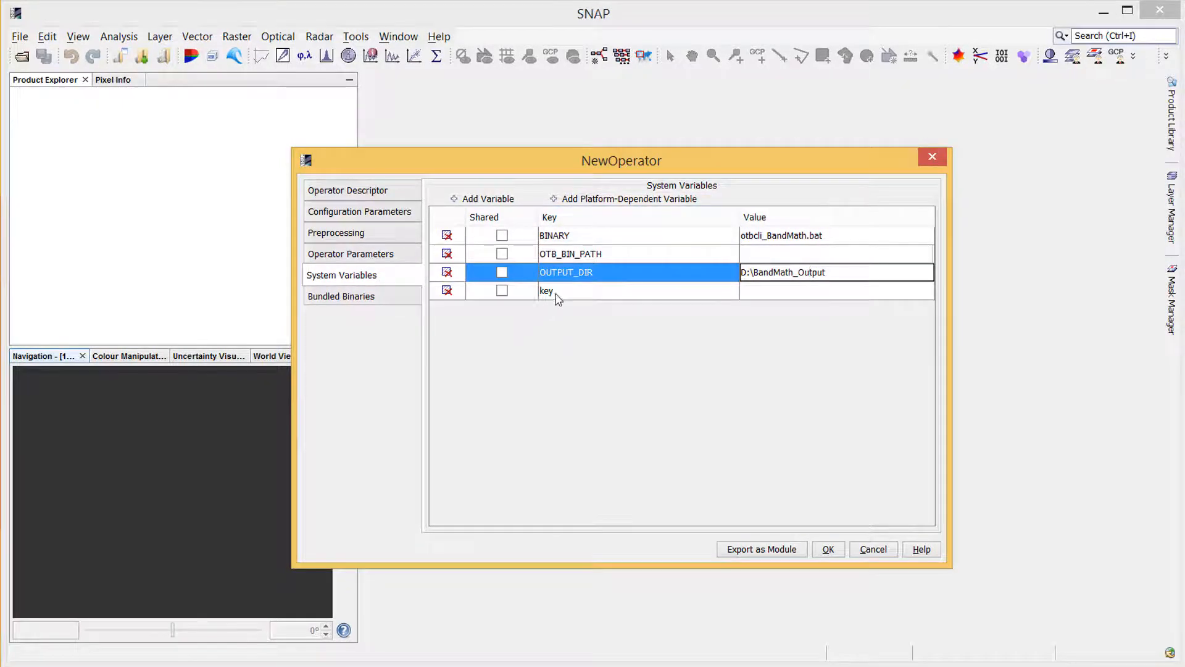
double_click(582, 290)
drag(582, 290, 523, 292)
text(USERPROFILE)
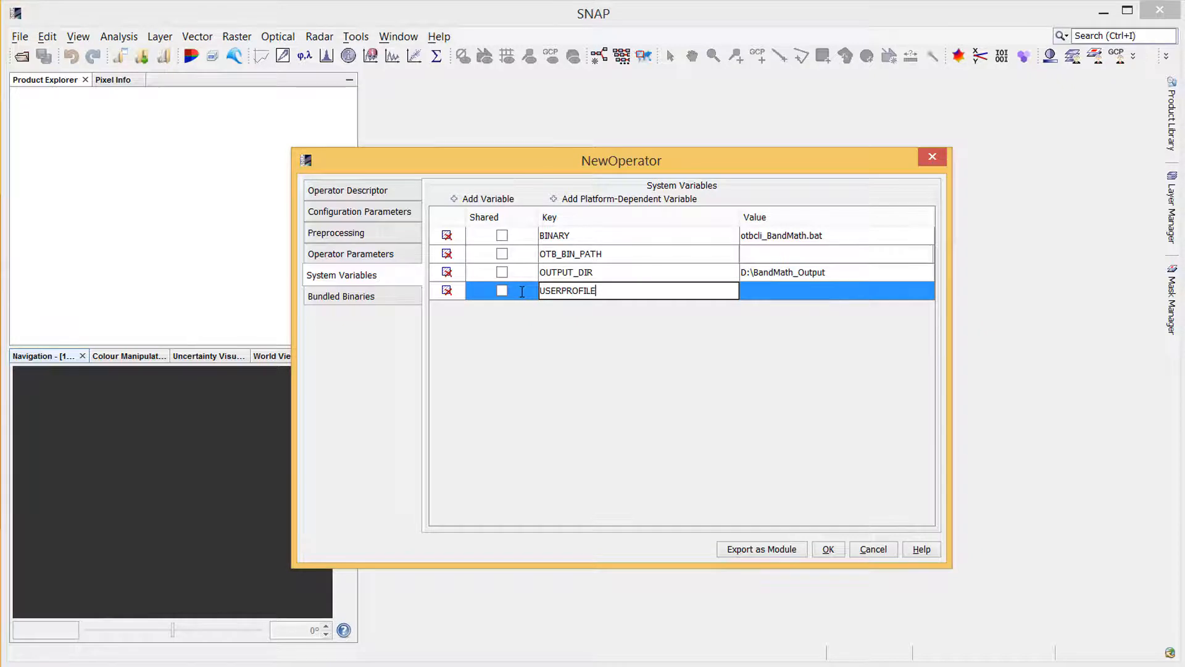
Set the USERPROFILE variable's Linux value to ~ and confirm the platform values
double_click(802, 296)
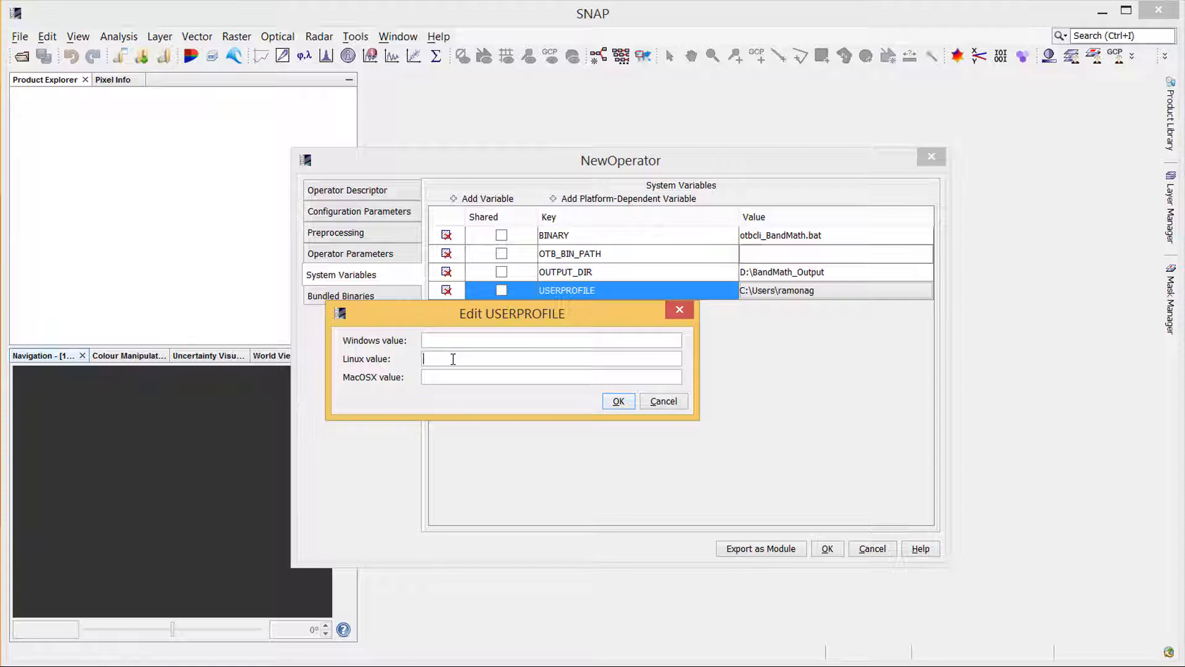
text(~)
click(439, 374)
click(628, 402)
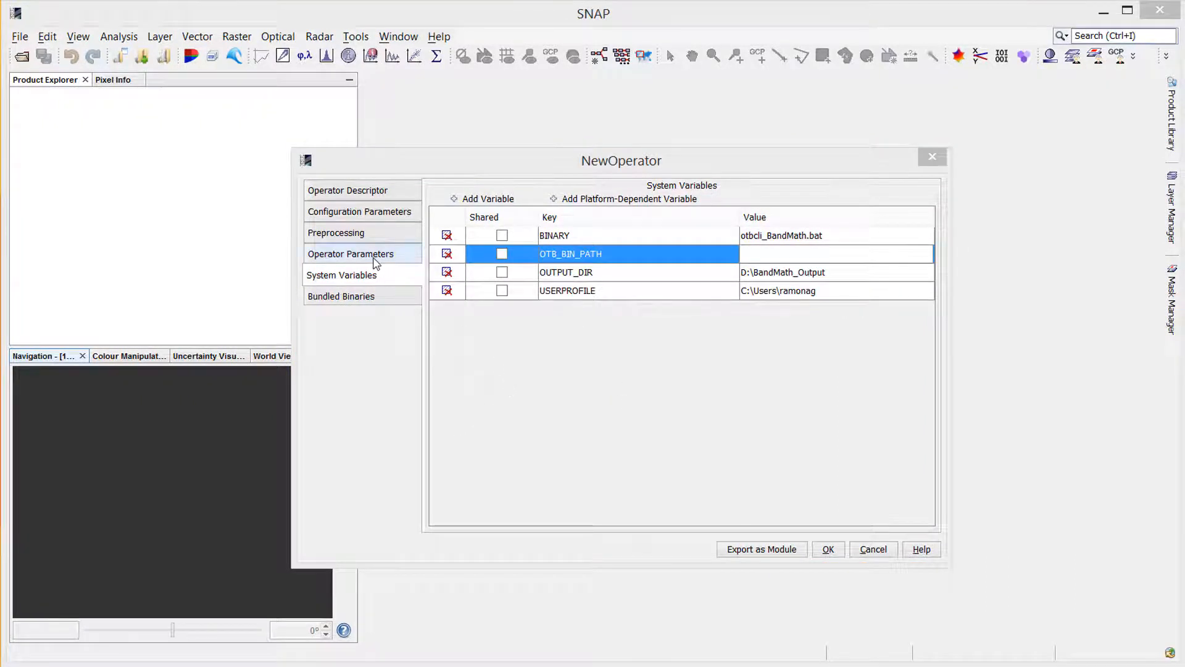
Add a new operator parameter named expression
click(377, 256)
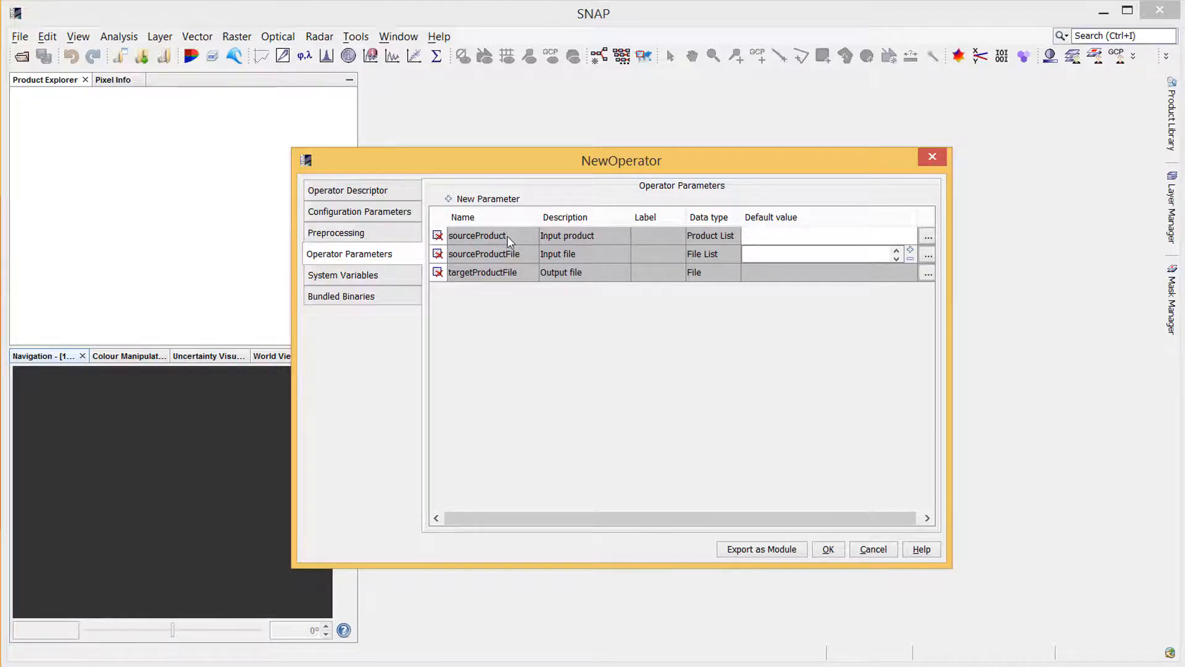
click(730, 242)
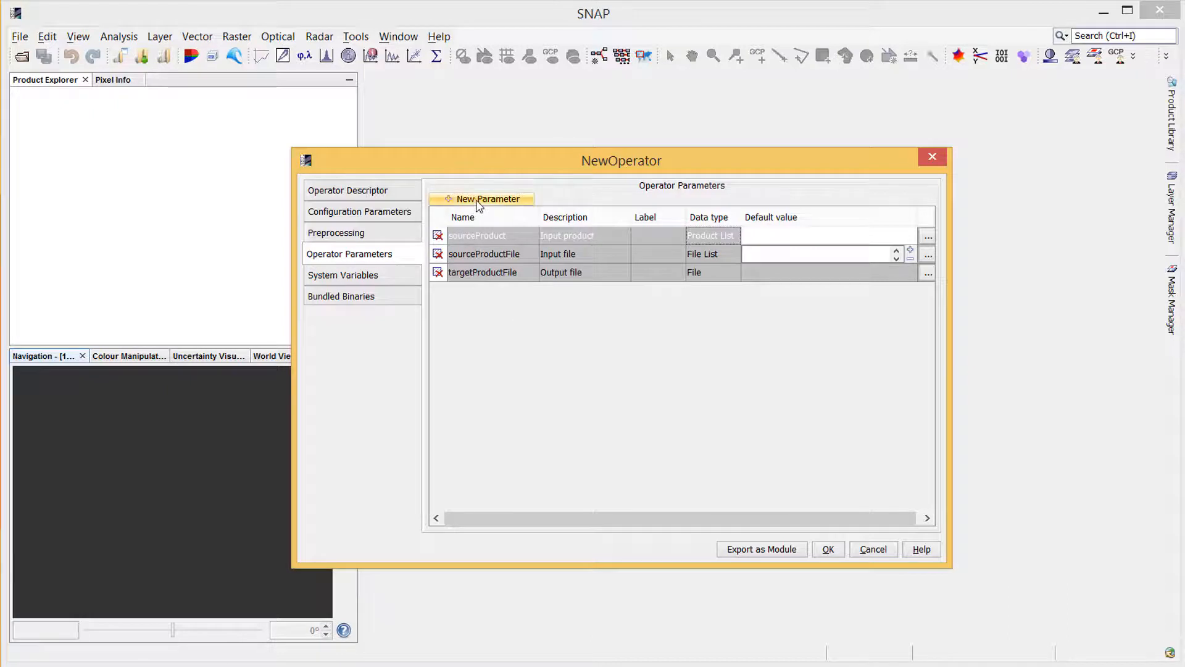
click(488, 198)
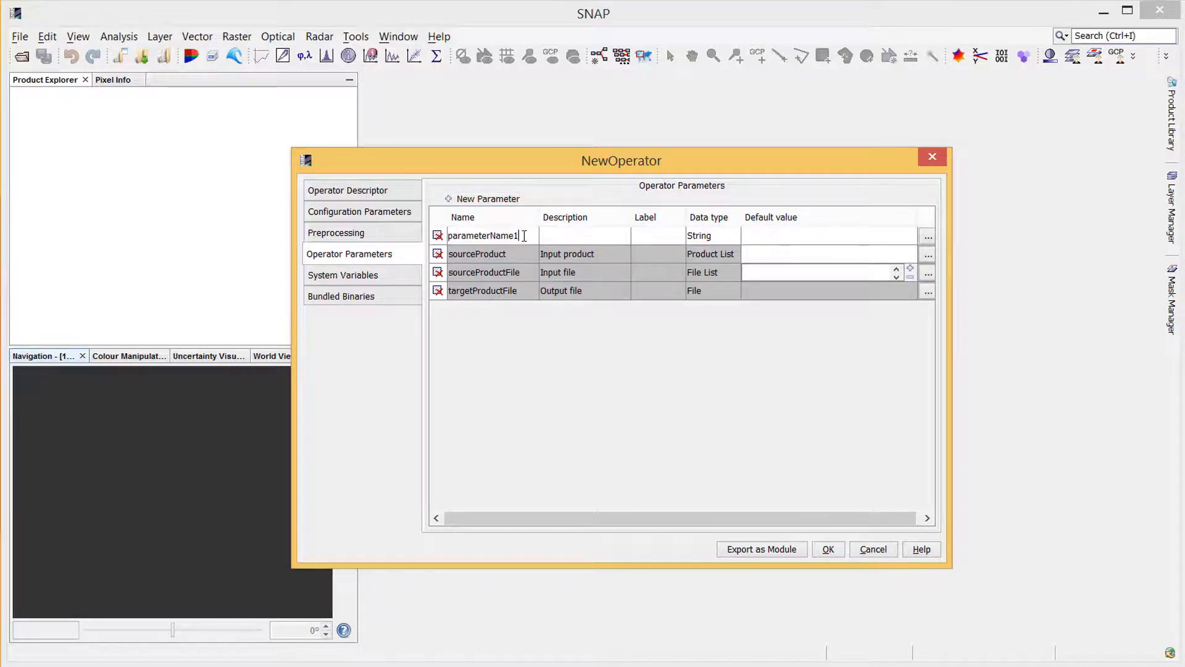
drag(523, 235, 432, 232)
text(expression)
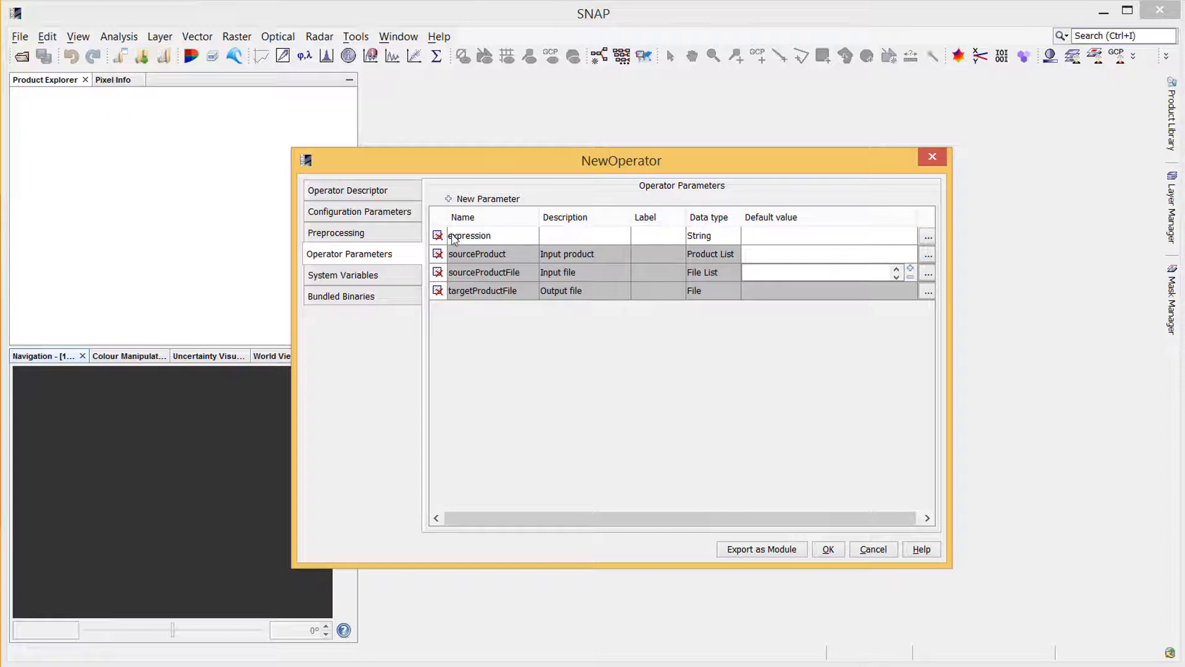
Give the expression parameter the description "Band math expression" and the label "Expression"
click(582, 234)
text(Band ma)
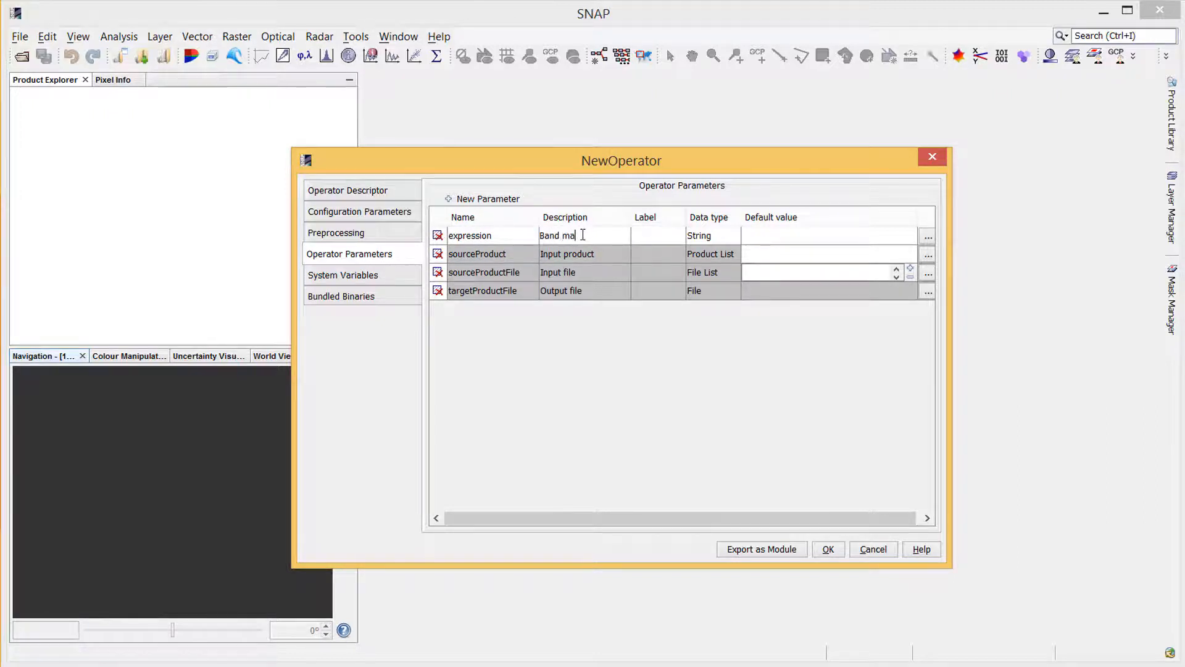
text(th expression)
click(651, 239)
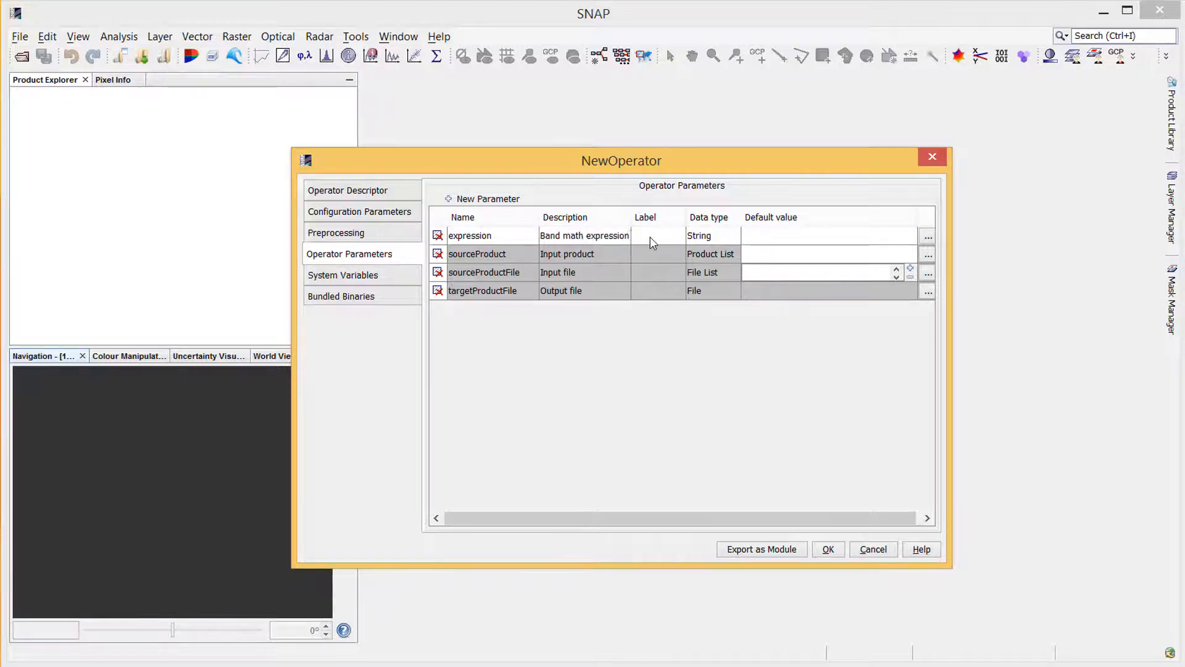
text(Expression)
Try switching the expression parameter's data type to Template, then set it back to String
click(716, 237)
click(737, 237)
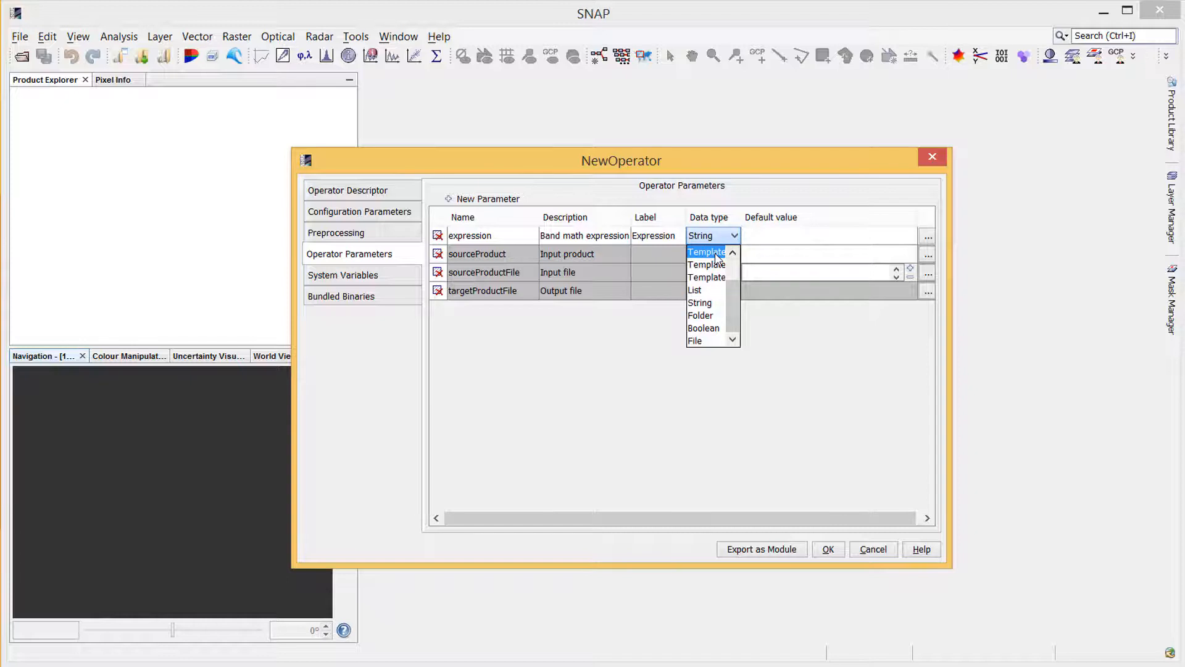
click(716, 253)
click(926, 237)
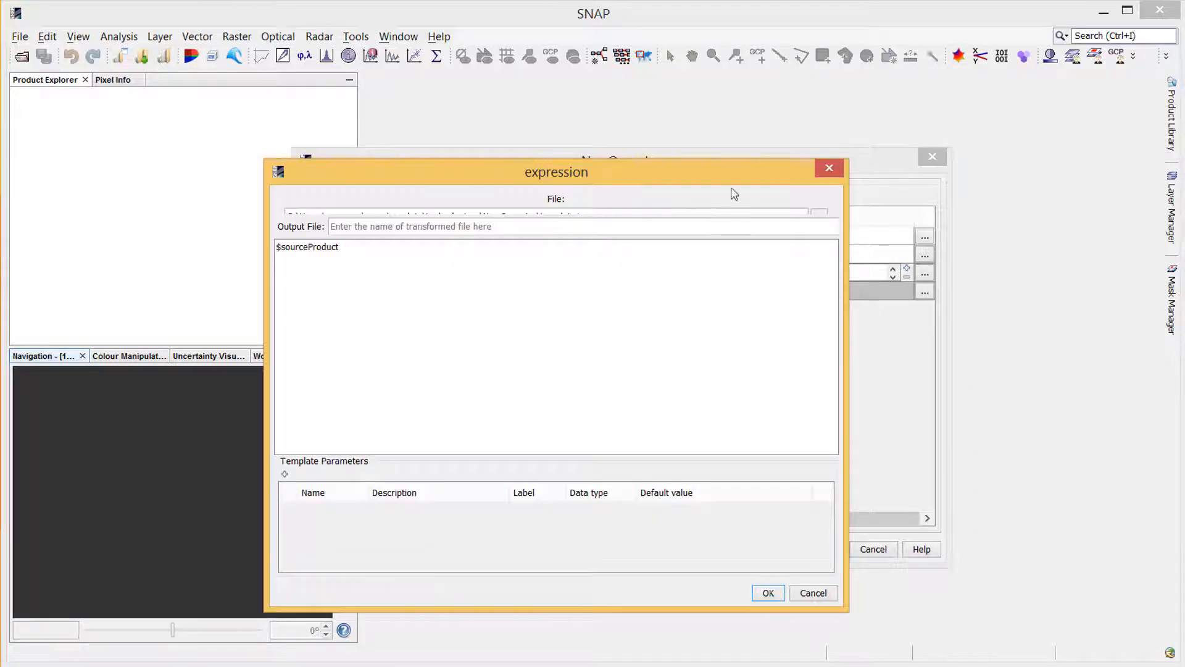
click(828, 170)
click(722, 234)
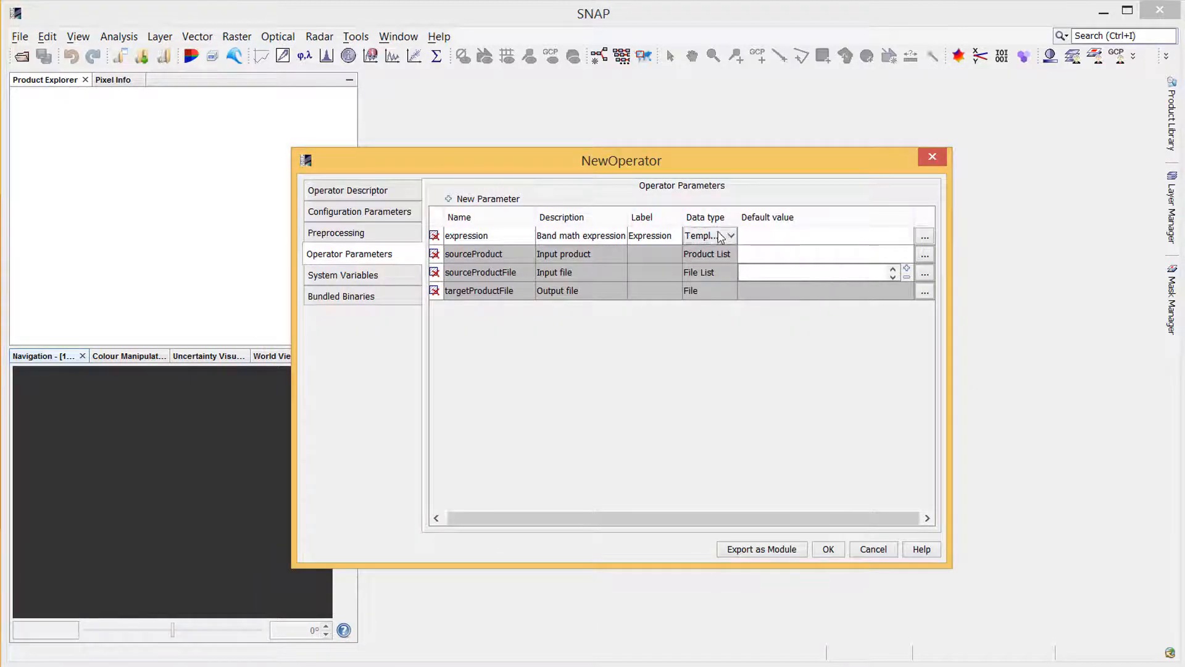
click(725, 237)
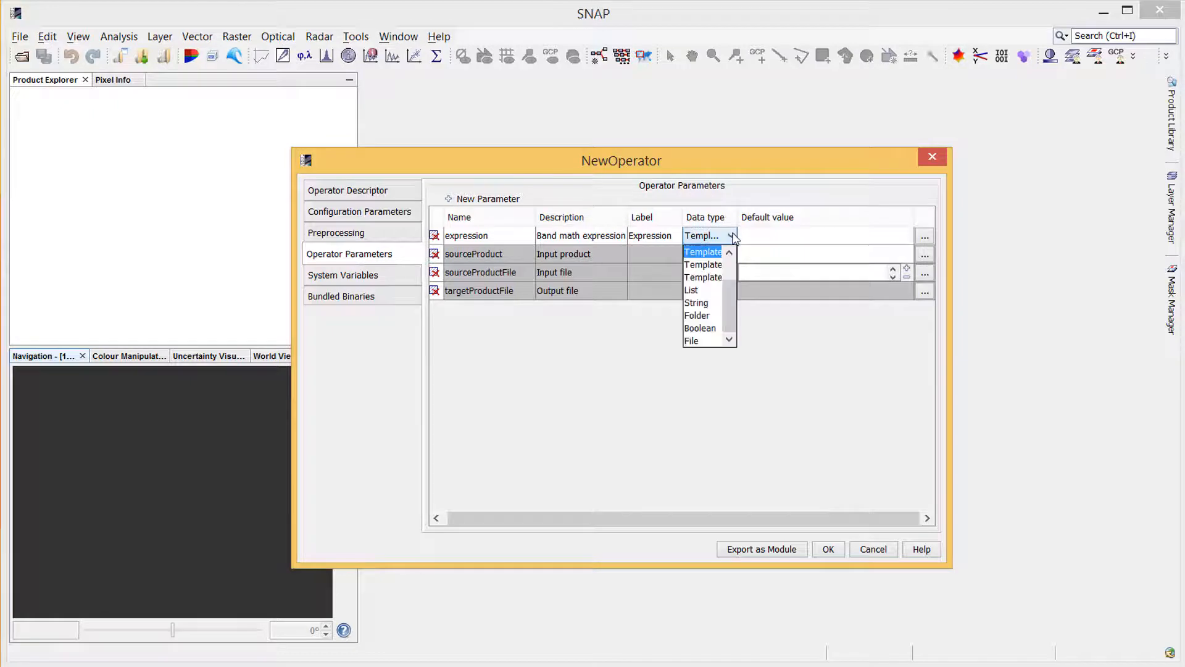
click(713, 304)
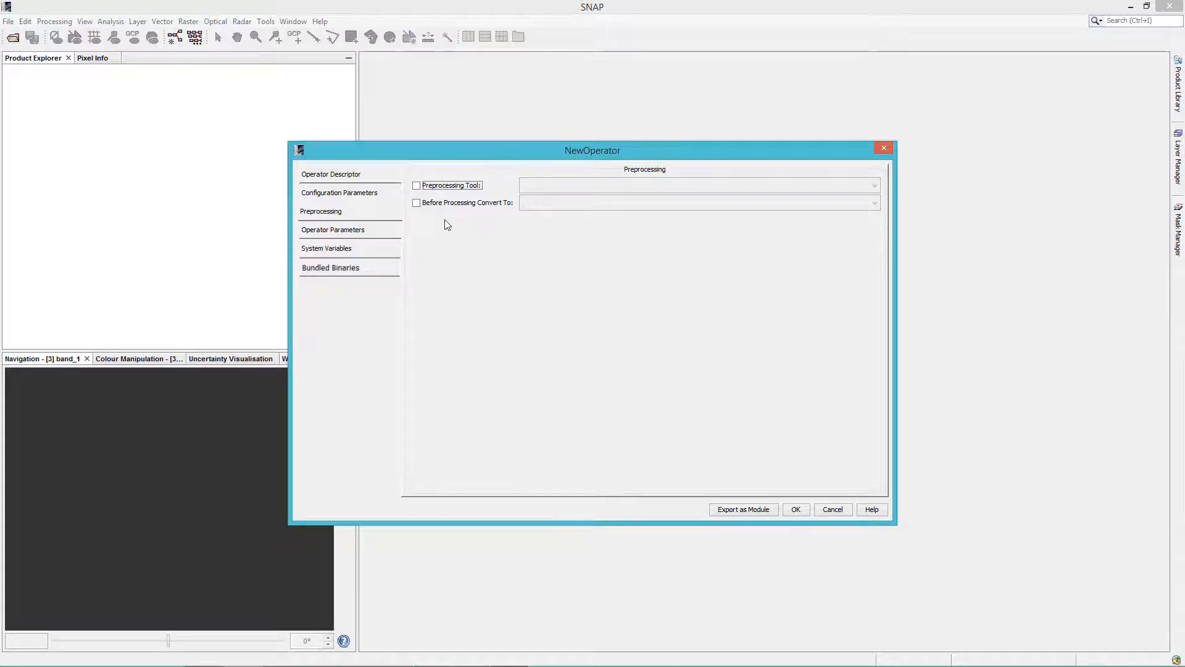
Enable conversion before processing and choose GeoTIFF as the format to convert to
click(542, 184)
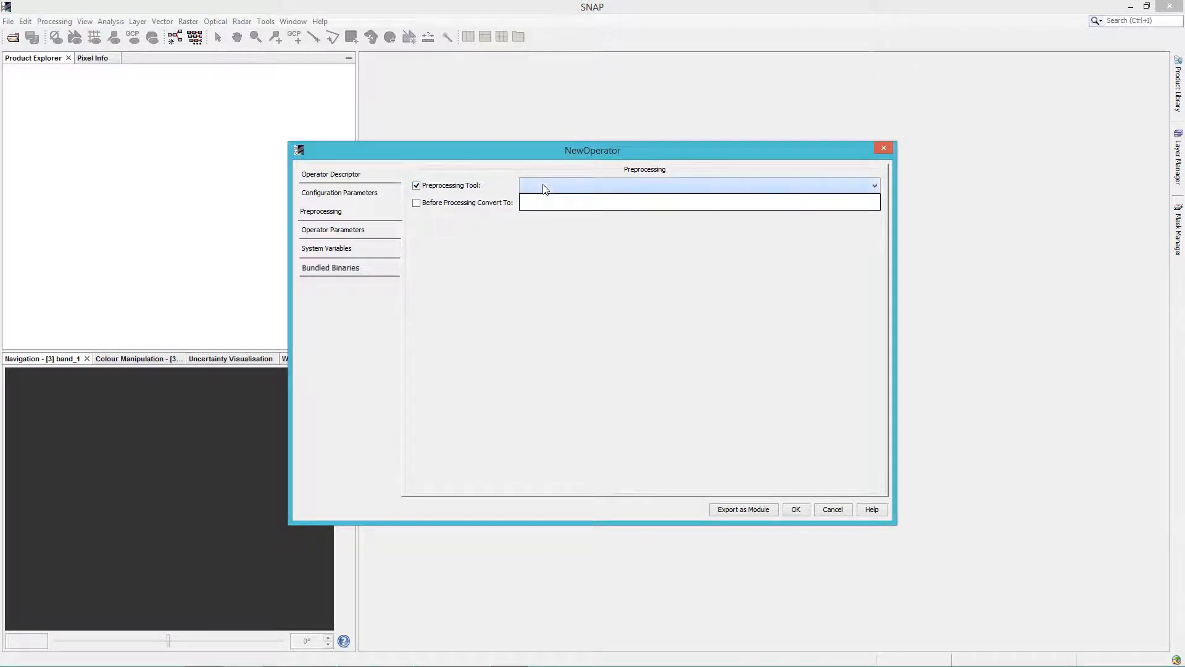
click(417, 187)
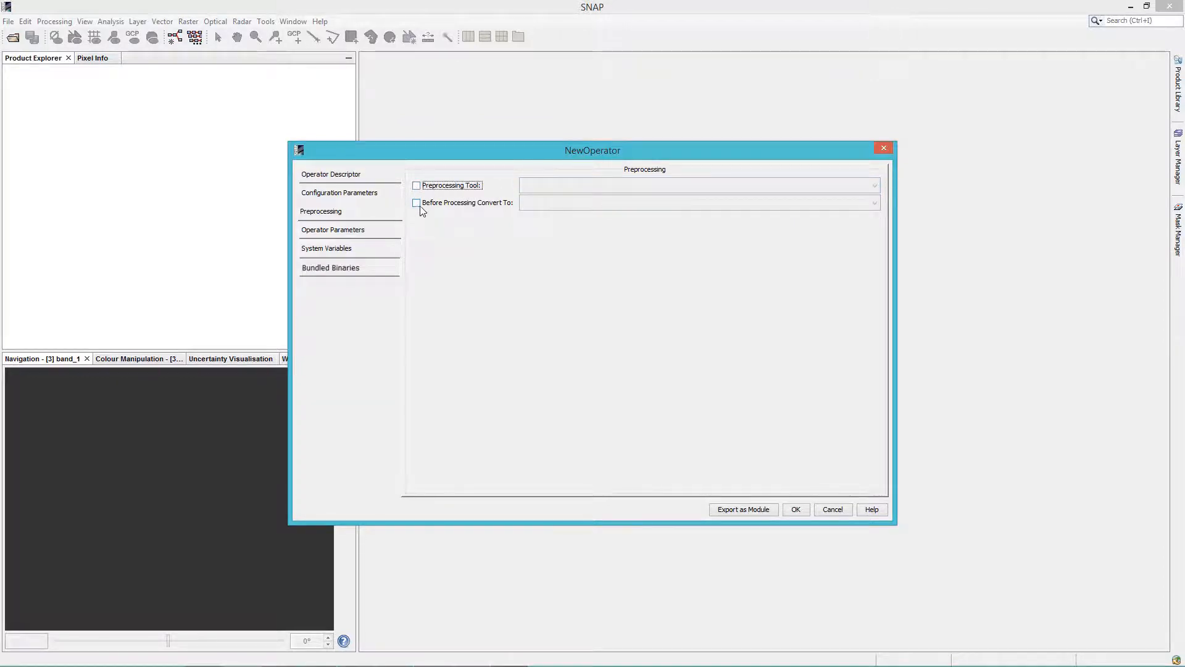
click(418, 204)
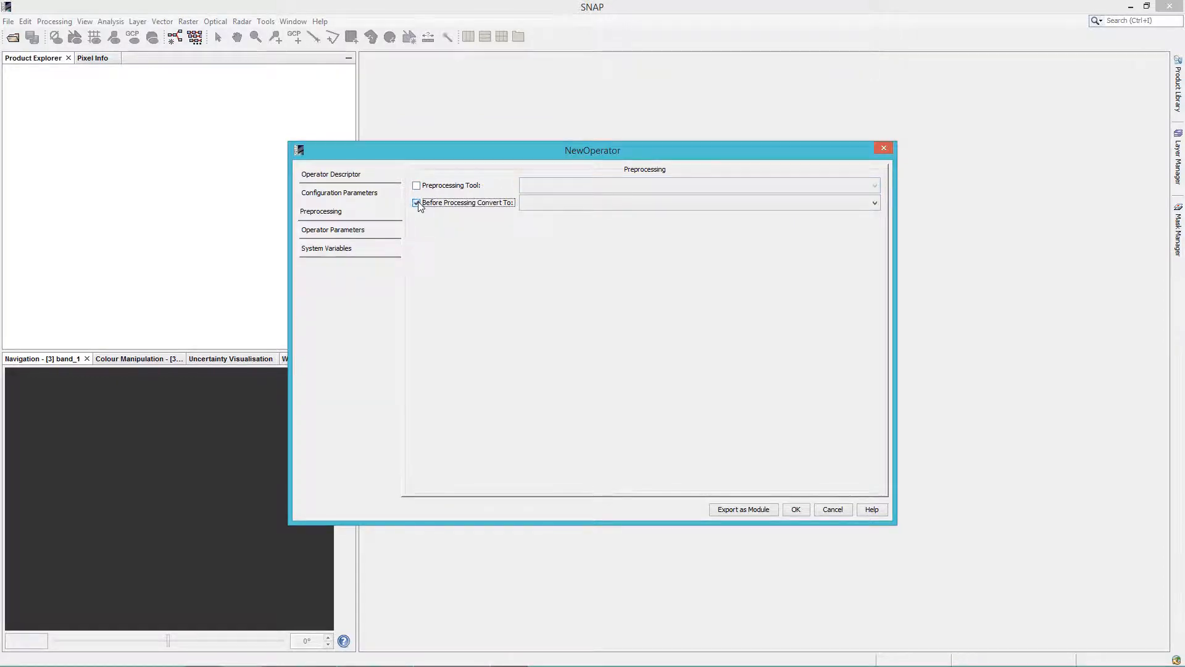
click(678, 206)
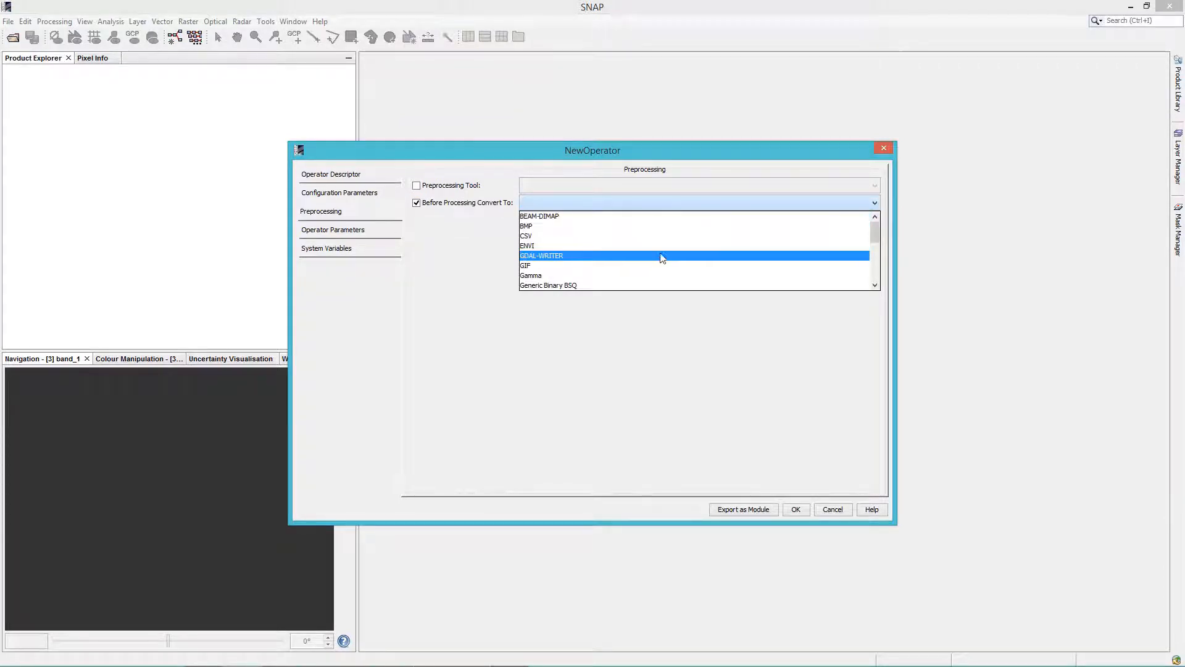
scroll(661, 259, down, 1)
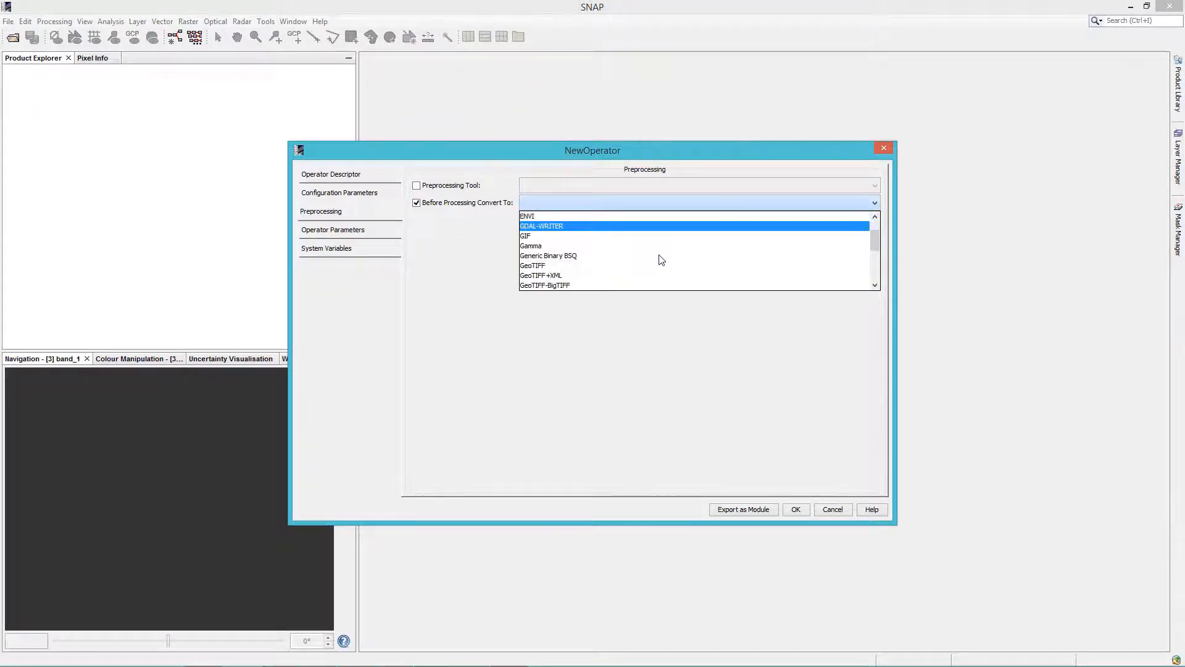
click(628, 272)
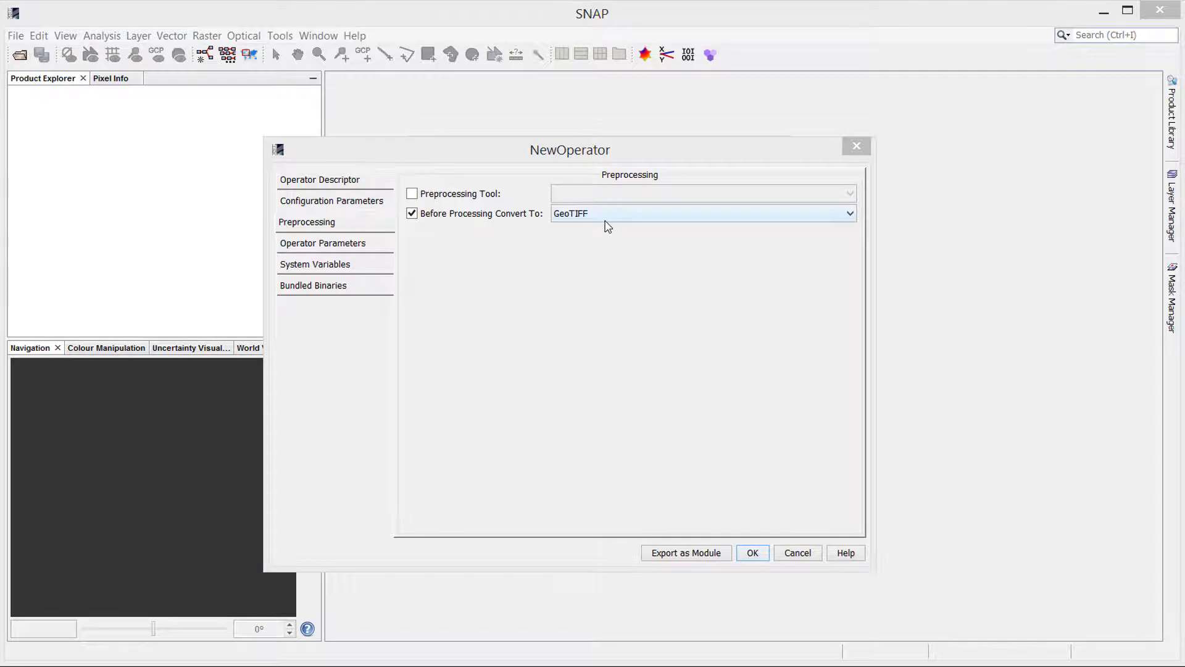
Set the Windows bundled binary type to Zip archive
click(351, 296)
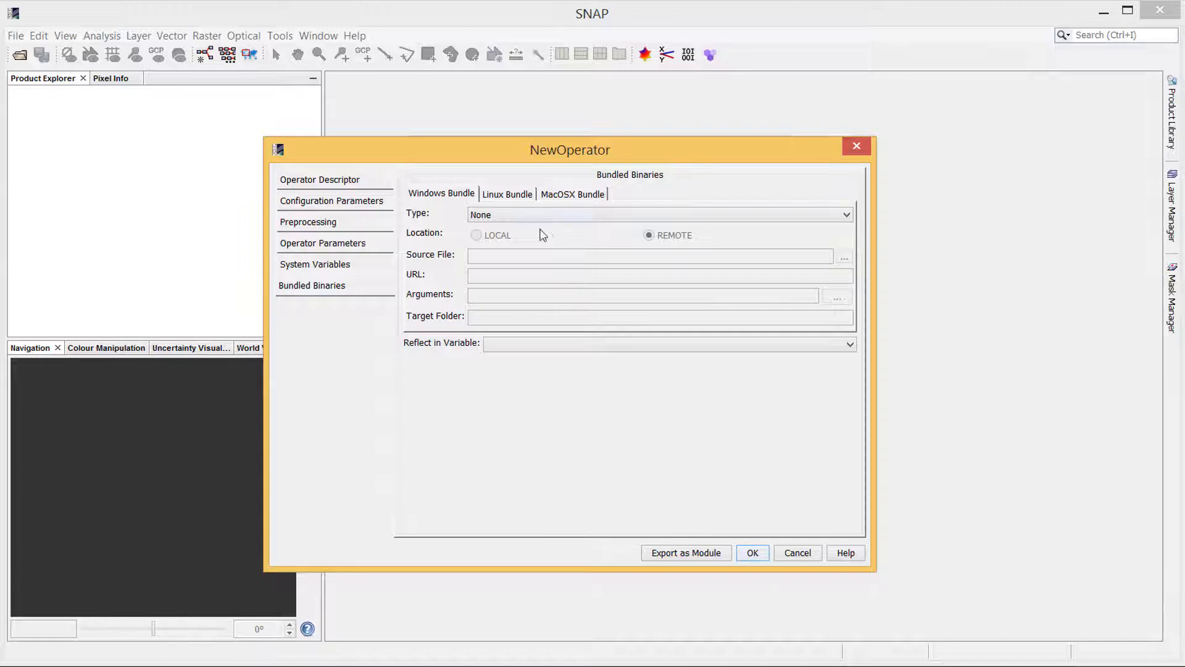
click(506, 192)
click(585, 195)
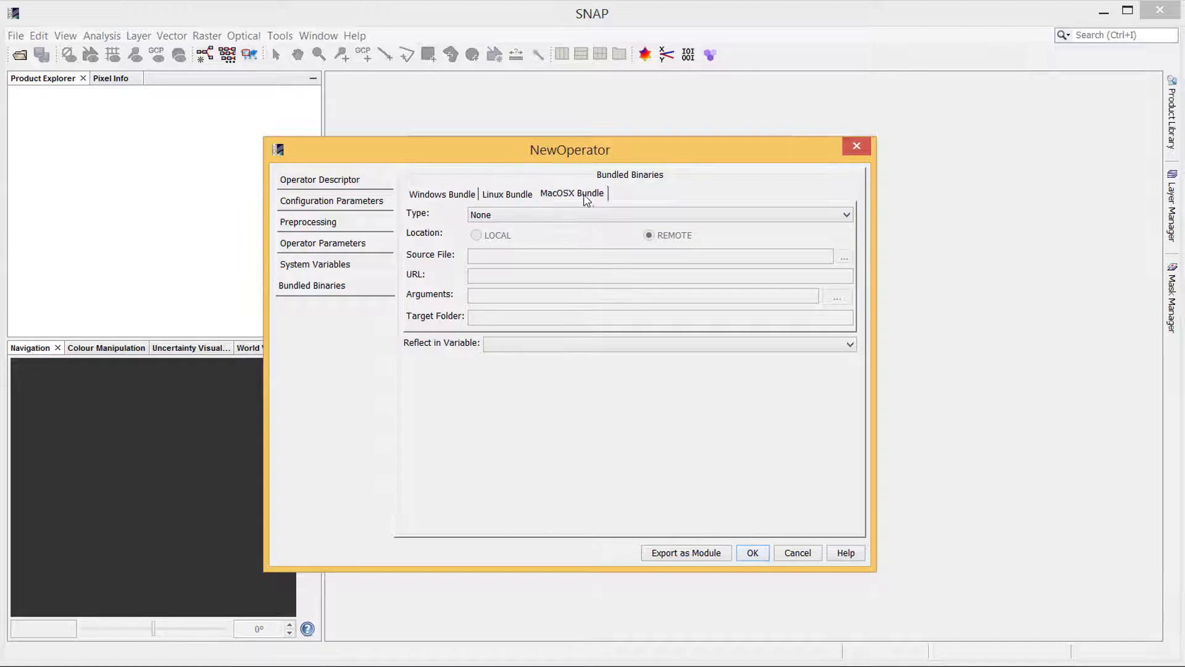
click(454, 194)
click(503, 214)
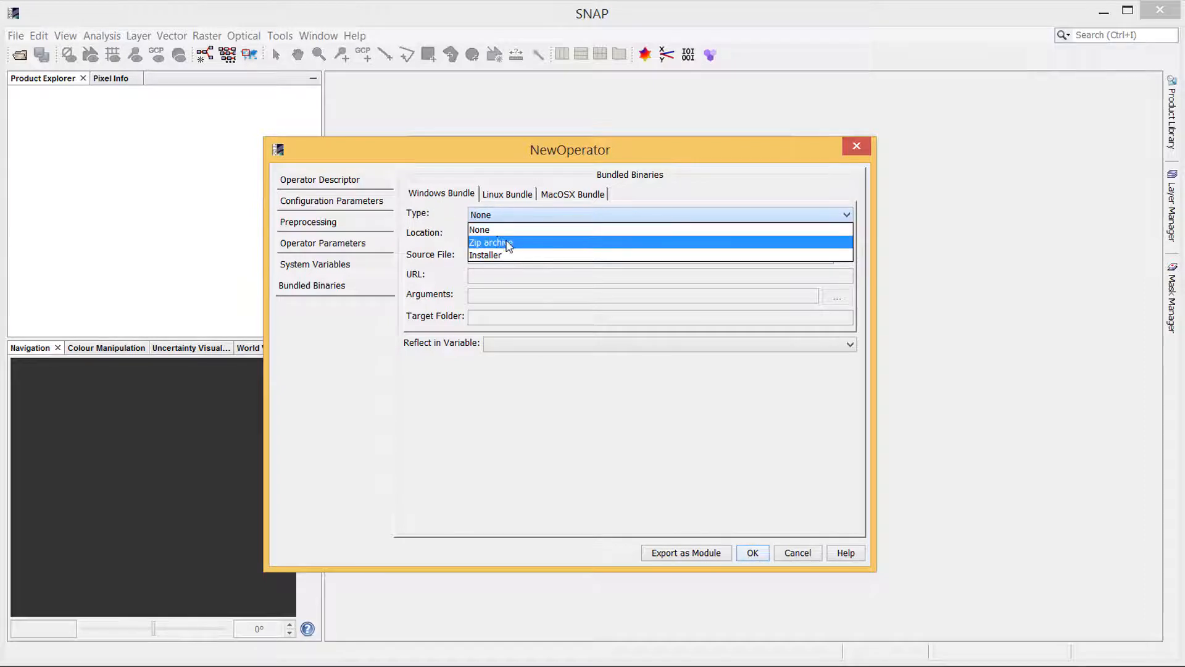
click(509, 242)
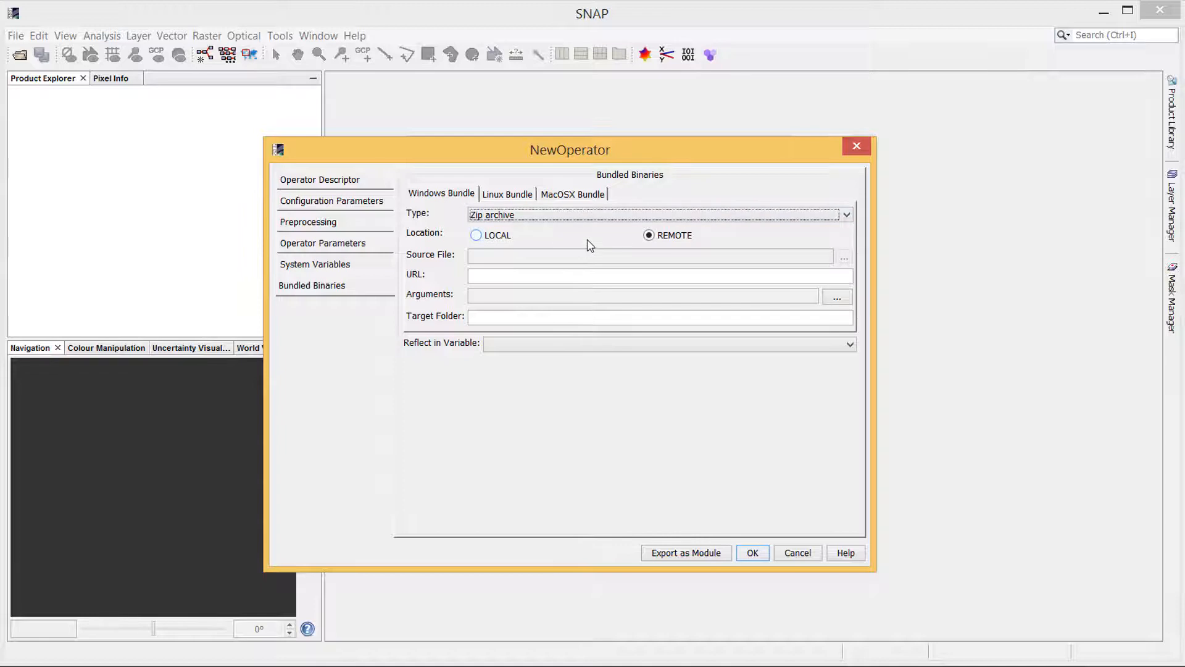
Inspect the LOCAL and REMOTE location options and the arguments template editor for the Windows bundle
click(477, 238)
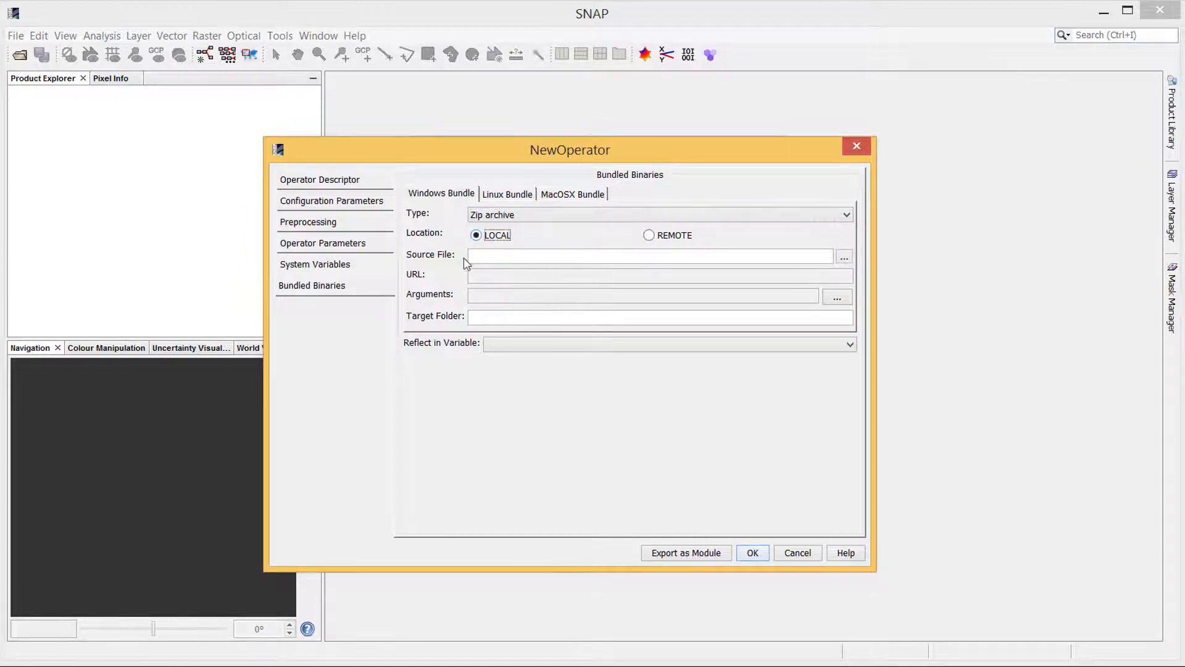
click(648, 236)
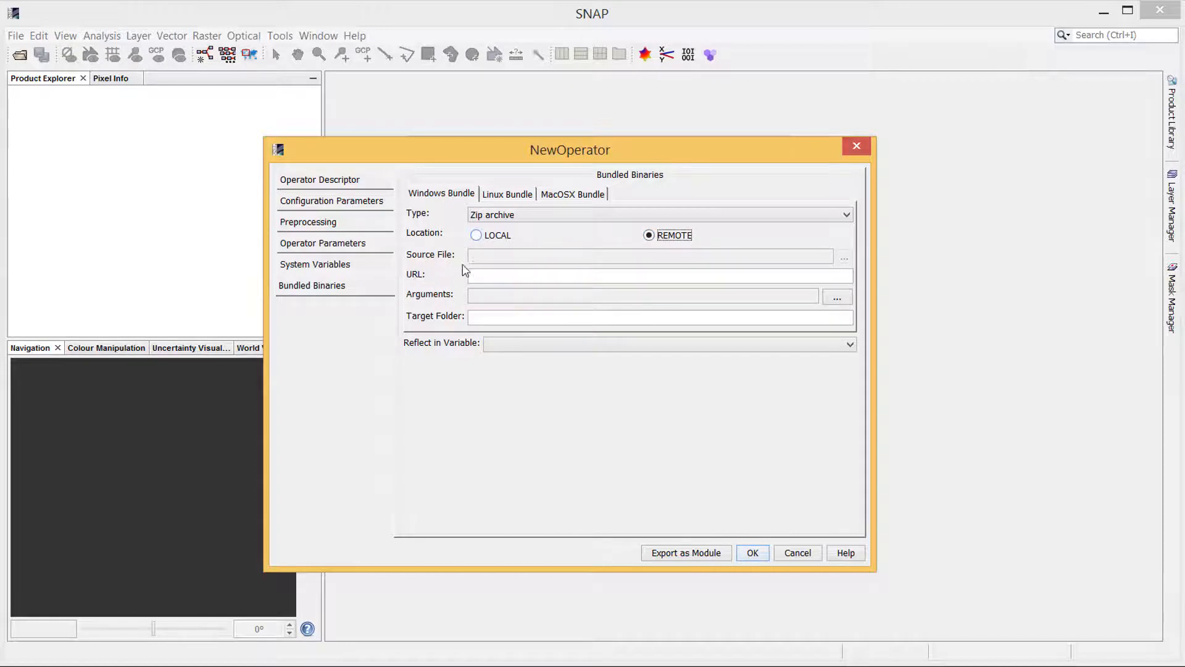
click(476, 235)
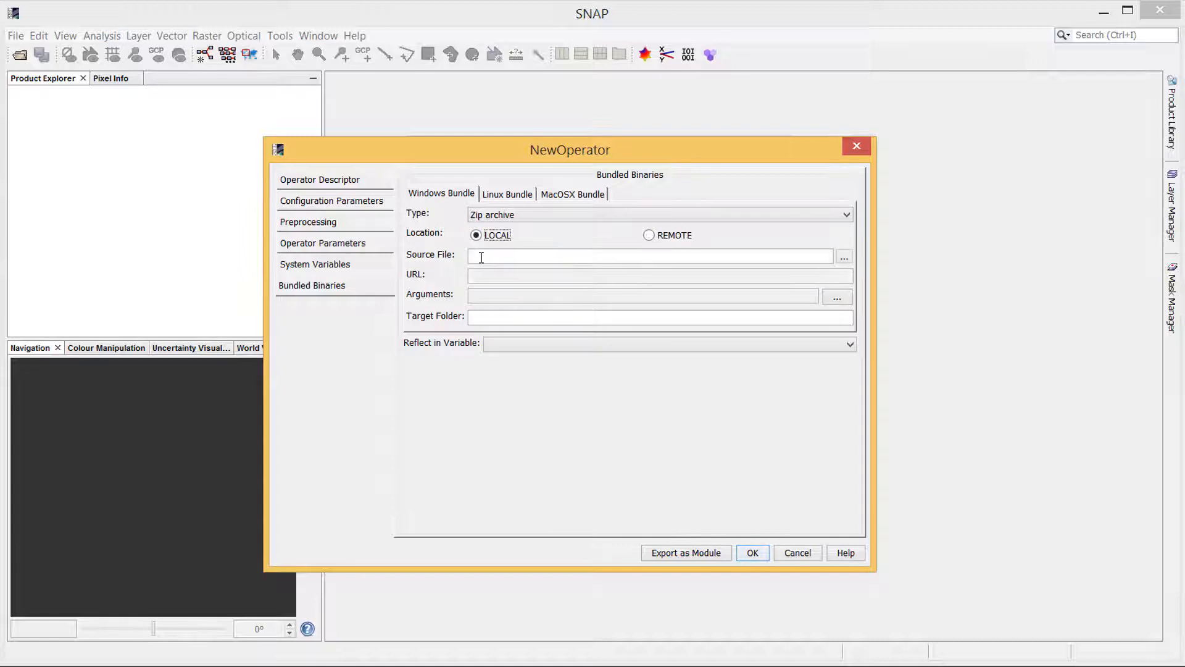
click(649, 236)
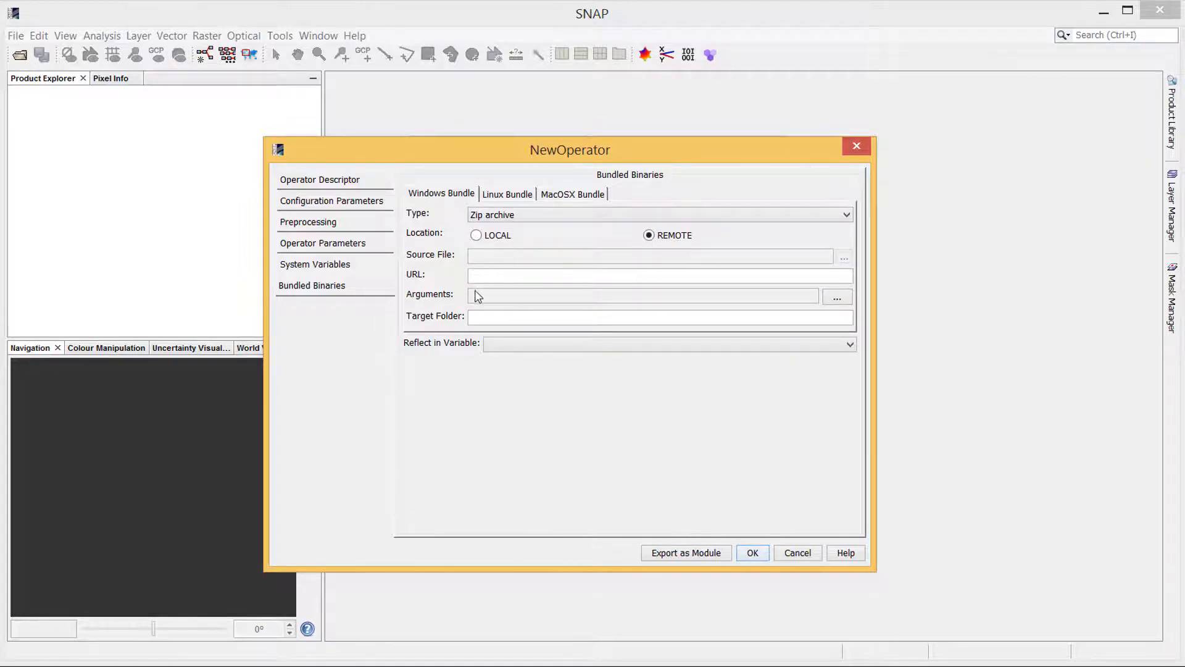
click(837, 299)
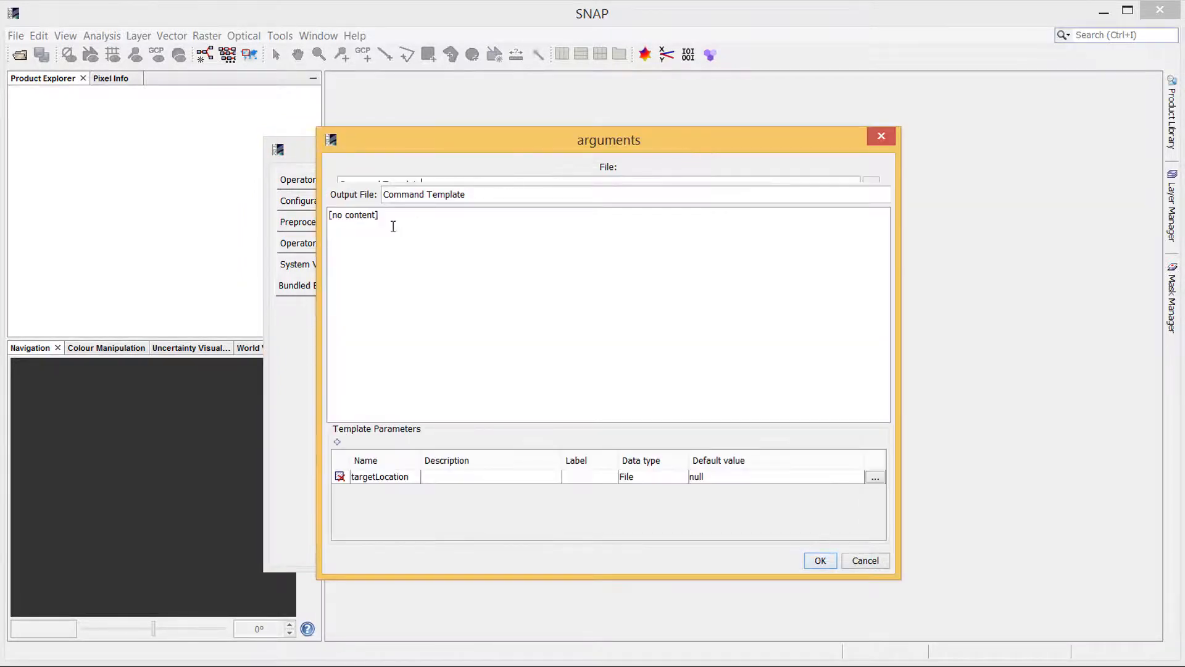
click(881, 137)
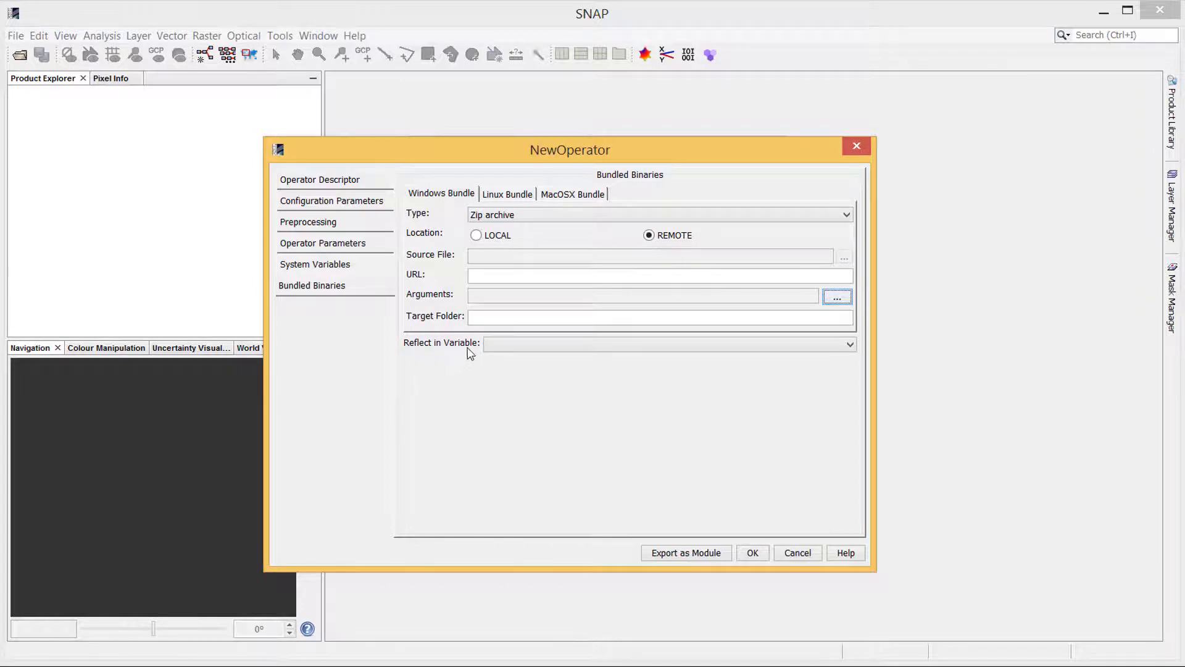
Set the Windows bundle URL to the OTB-6.4.0-Win64.zip download link copied from the OTB packages page
click(827, 346)
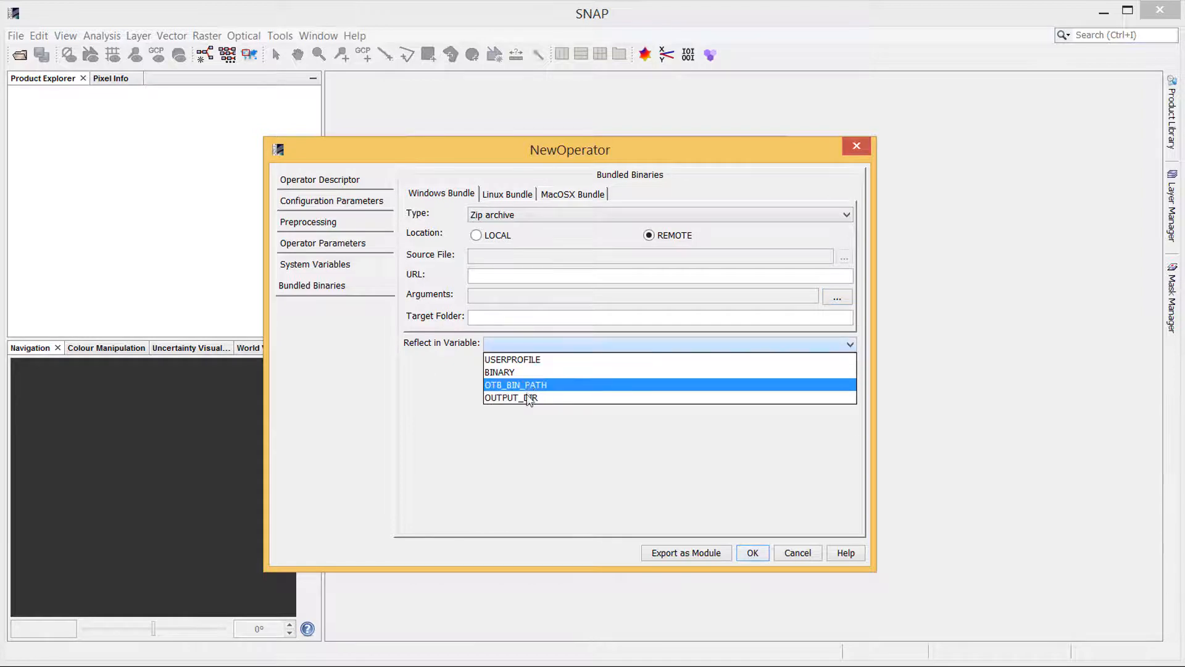
click(449, 368)
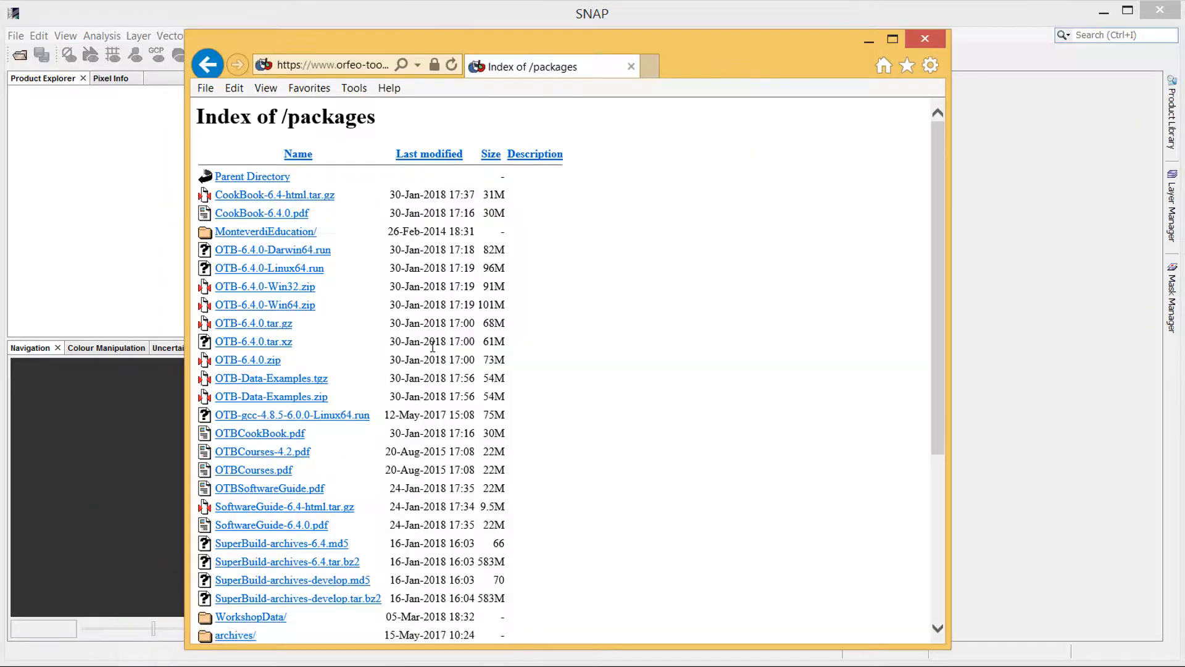
right_click(276, 311)
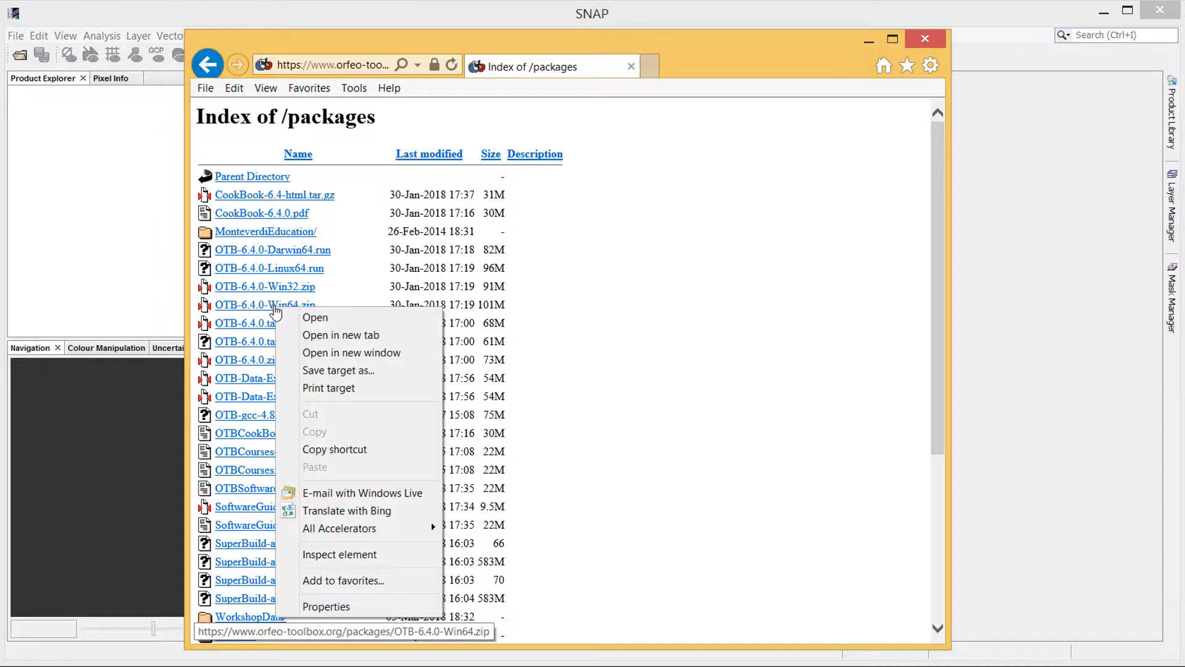
click(345, 455)
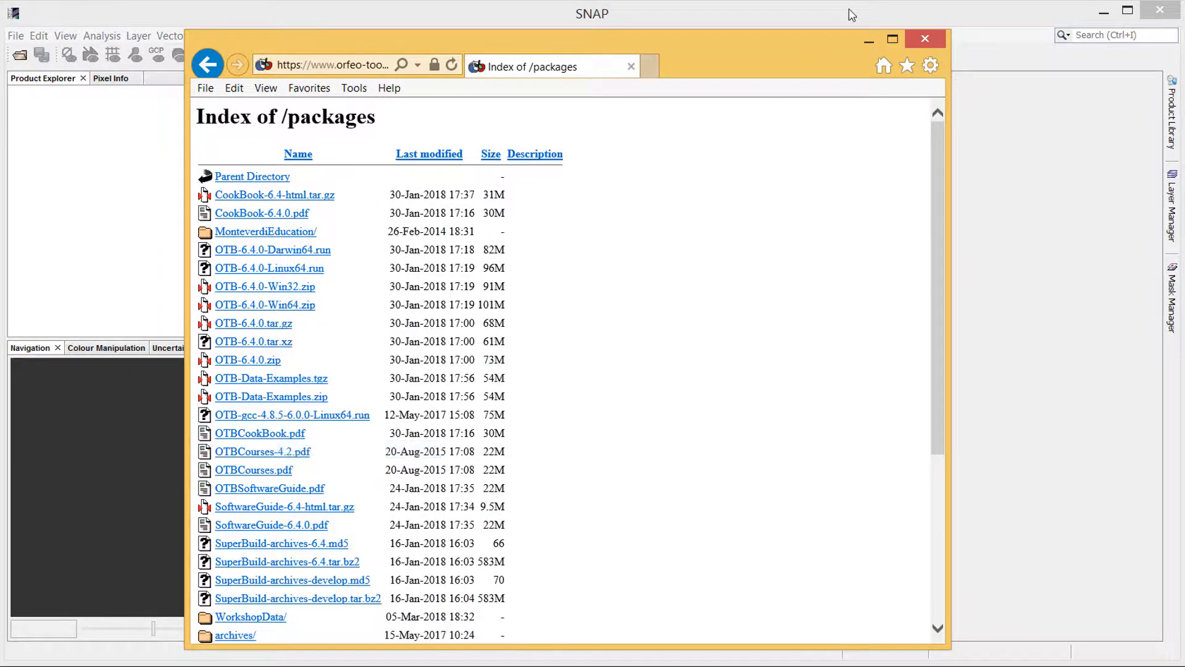
click(868, 42)
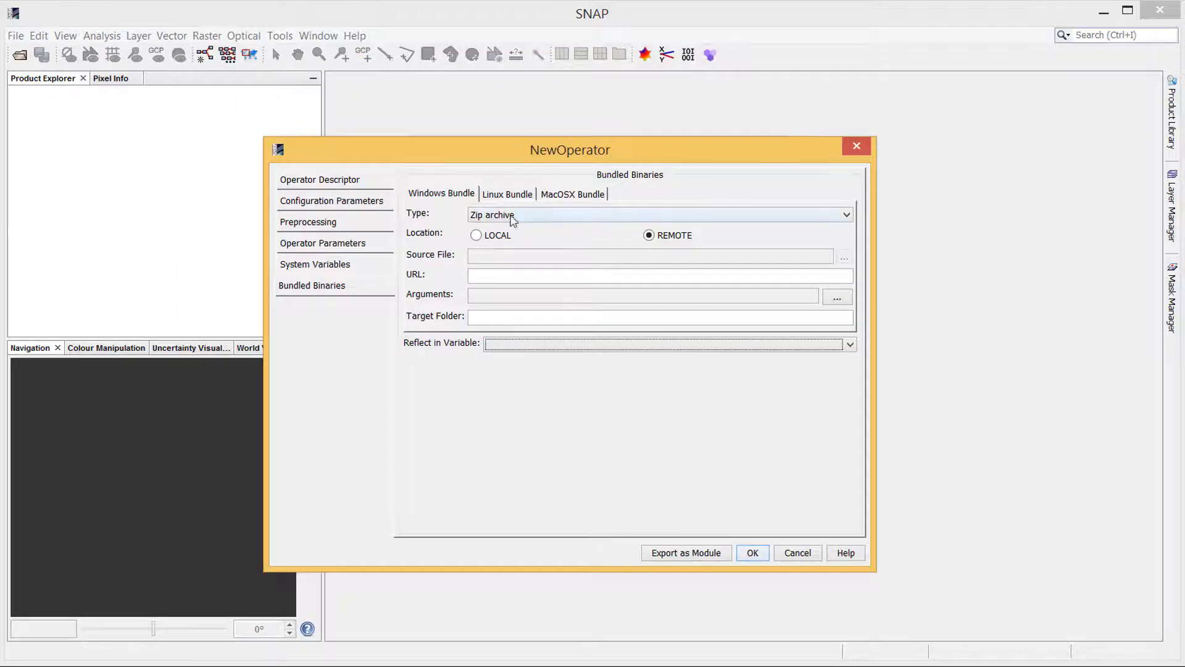
click(495, 276)
Set the bundle's target folder to $USERPROFILE\.snap\auxdata and reflect it in the OTB_BIN_PATH variable
click(498, 317)
text($)
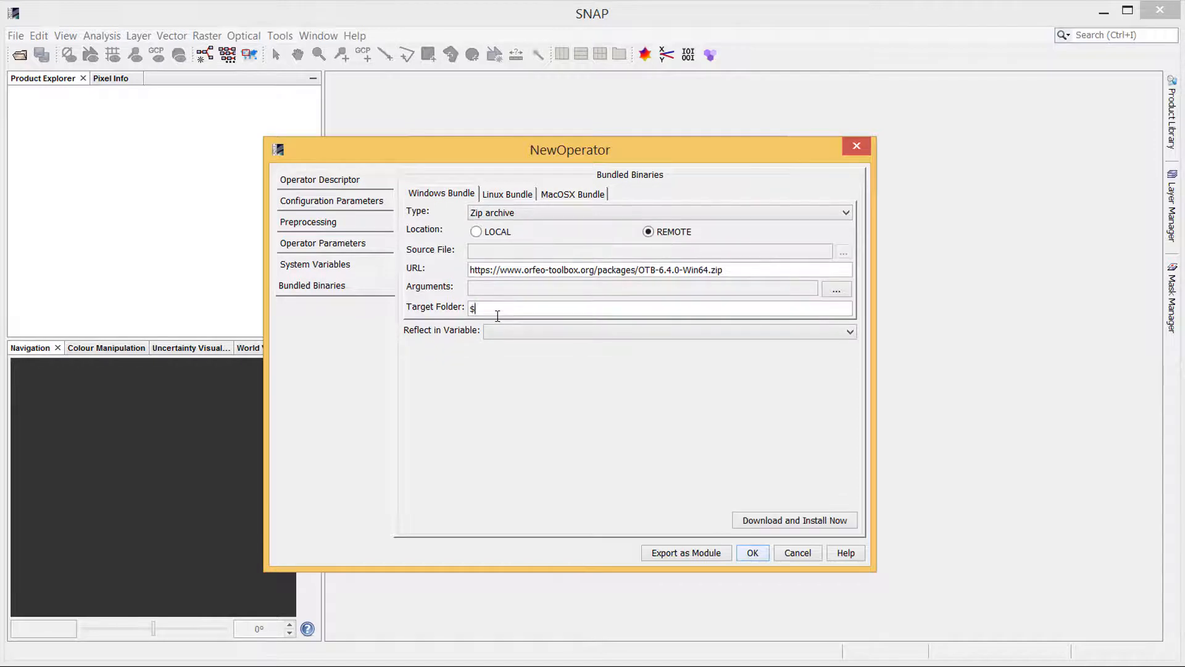
text(USERPROFILE\.snap\auxdata)
click(573, 332)
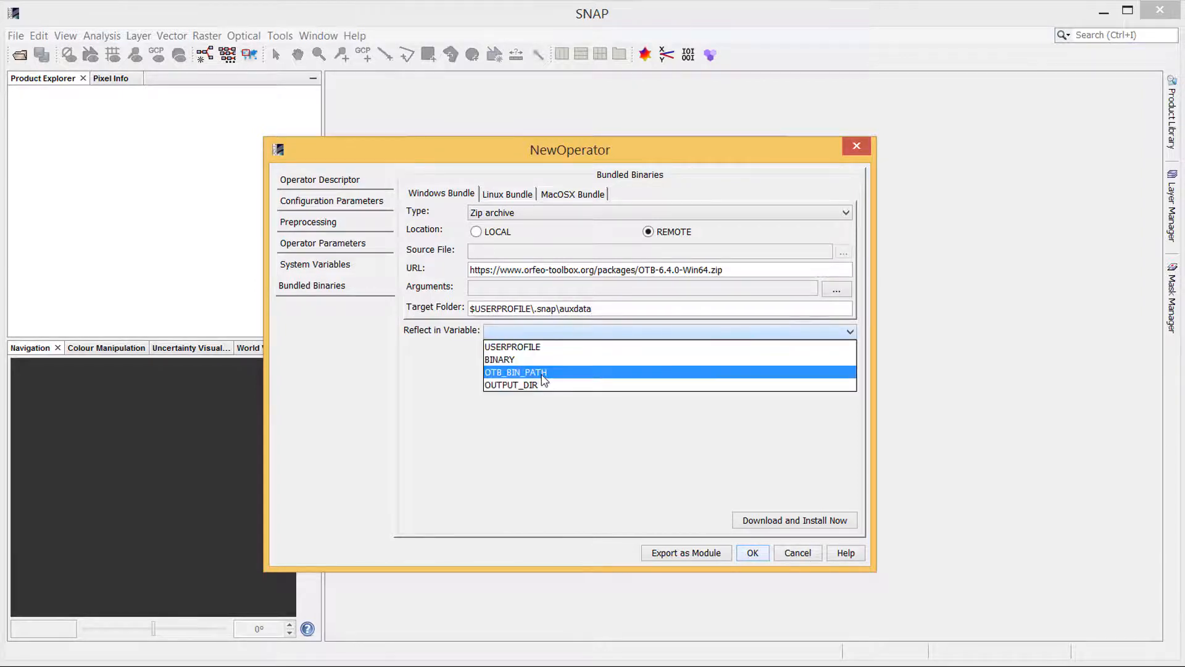
click(542, 373)
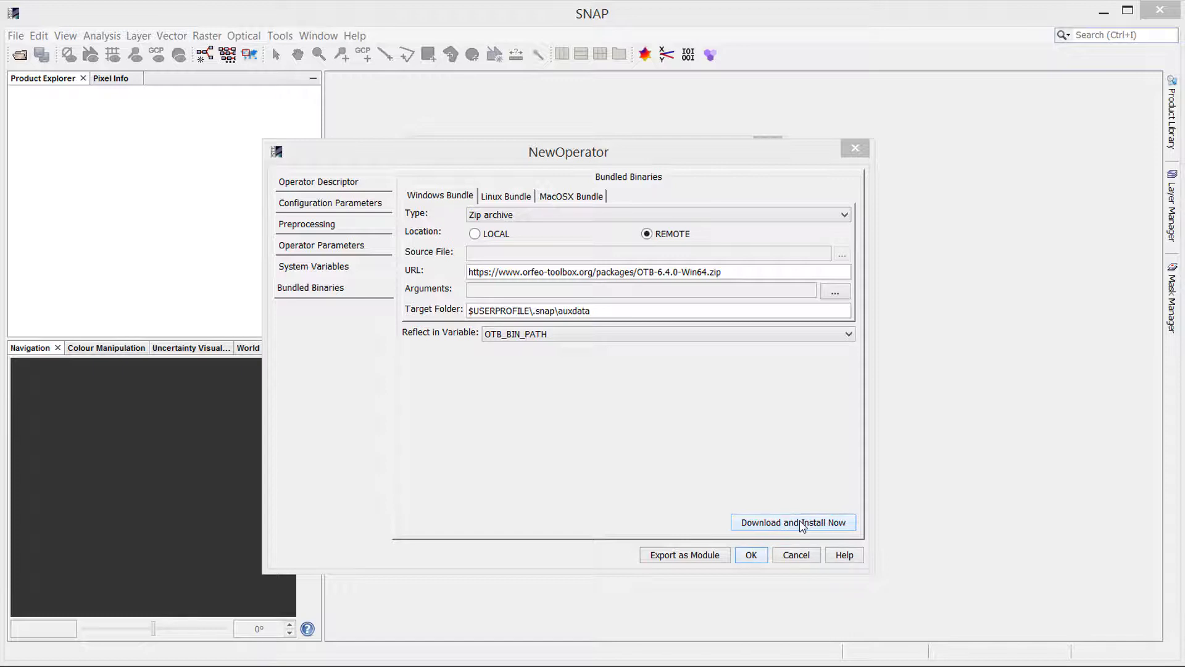
Download and install the Windows bundle now and acknowledge the installation notice
click(802, 526)
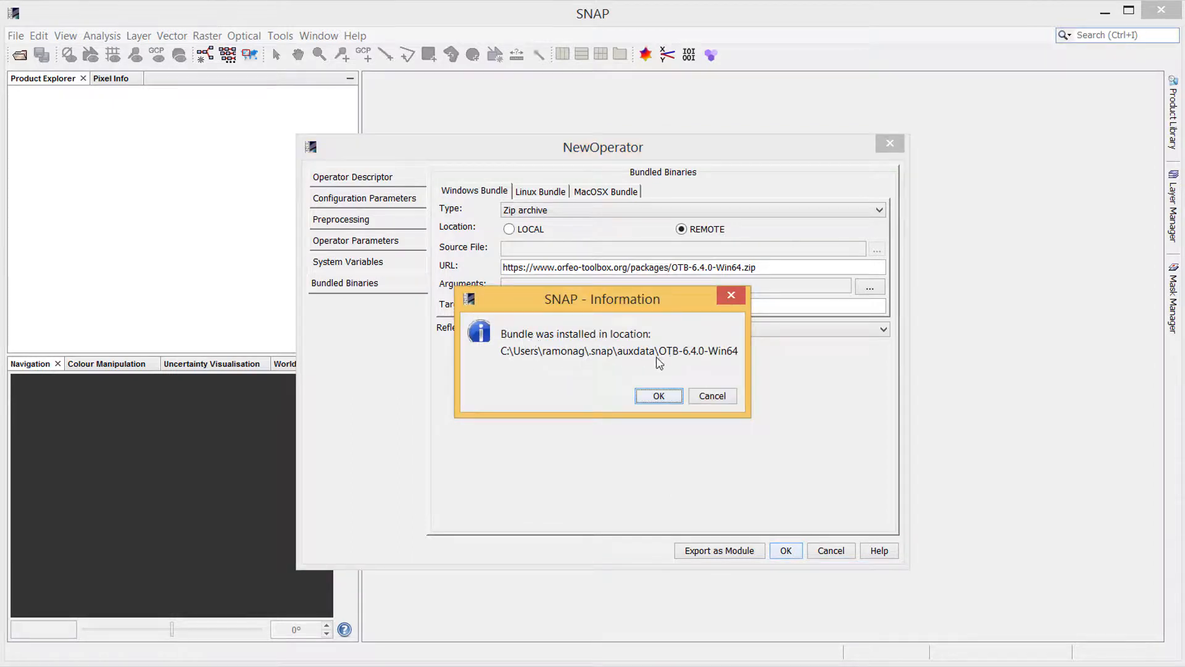
click(658, 396)
Set the tool executable to $OTB_BIN_PATH\bin\$BINARY and the working directory to $OUTPUT_DIR
click(355, 269)
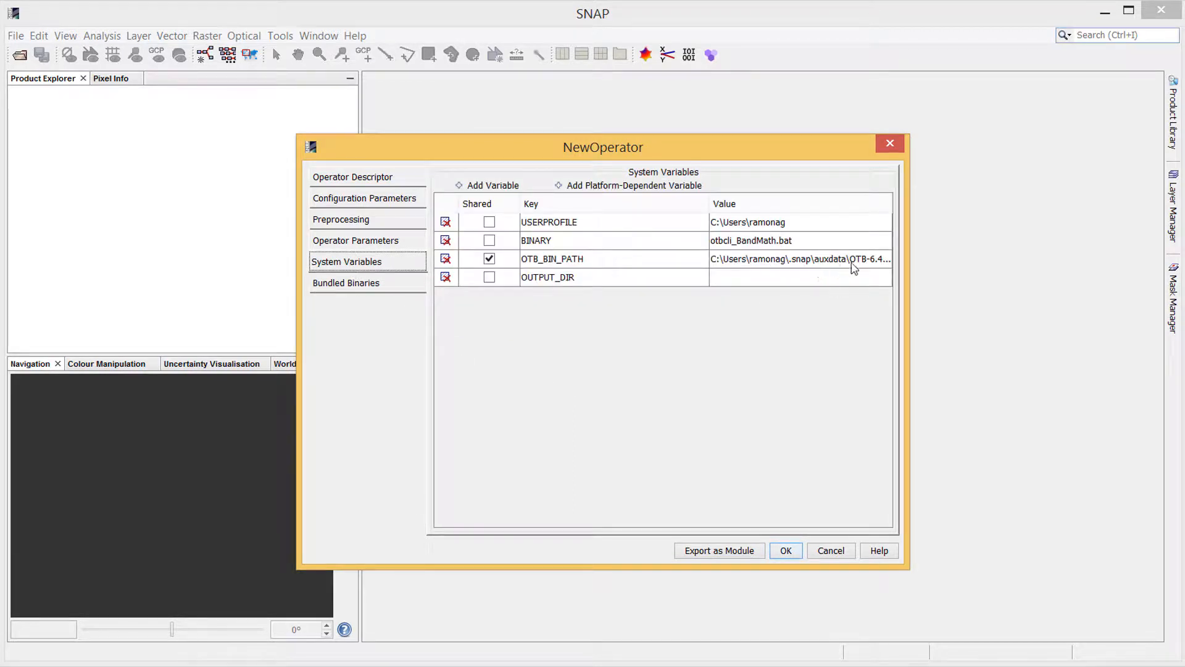
click(369, 200)
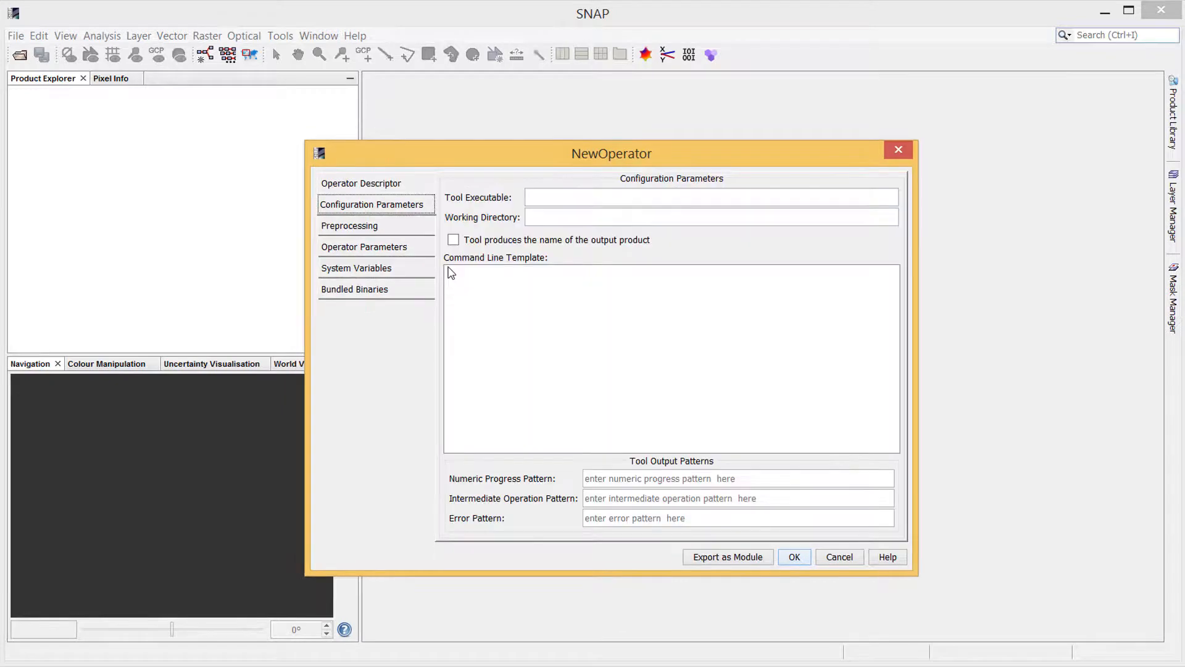
click(562, 202)
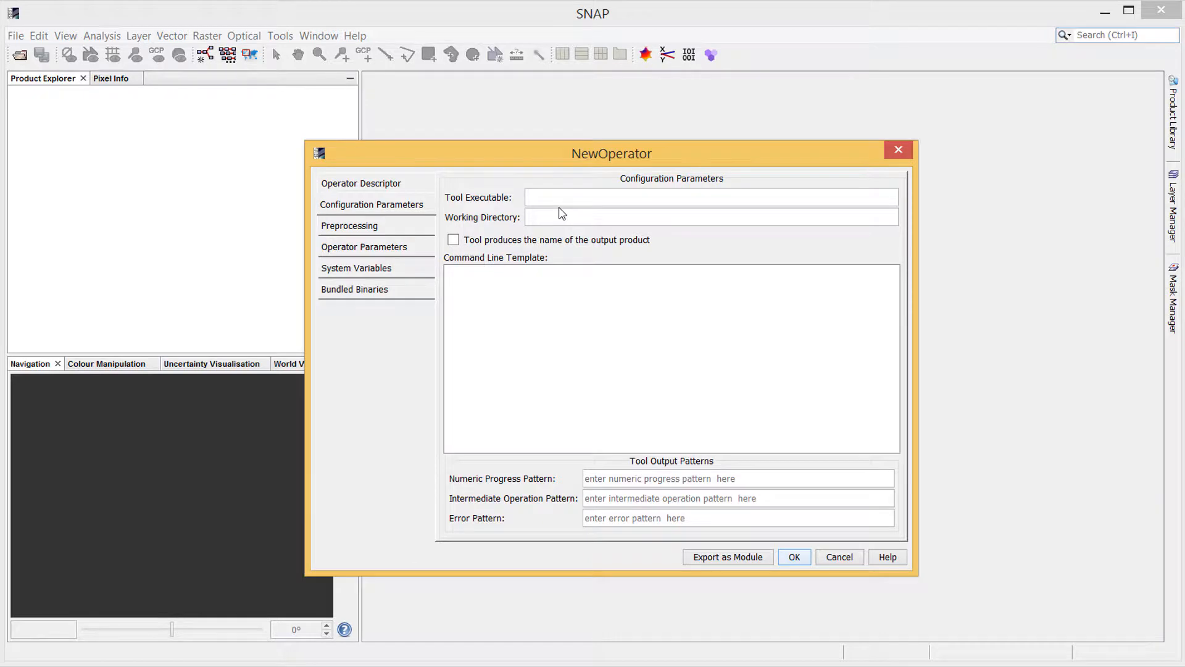
text($)
text(OTB_)
text(BIN_PATH\)
text(bin)
text(\$BINARY)
text($OUTPUT)
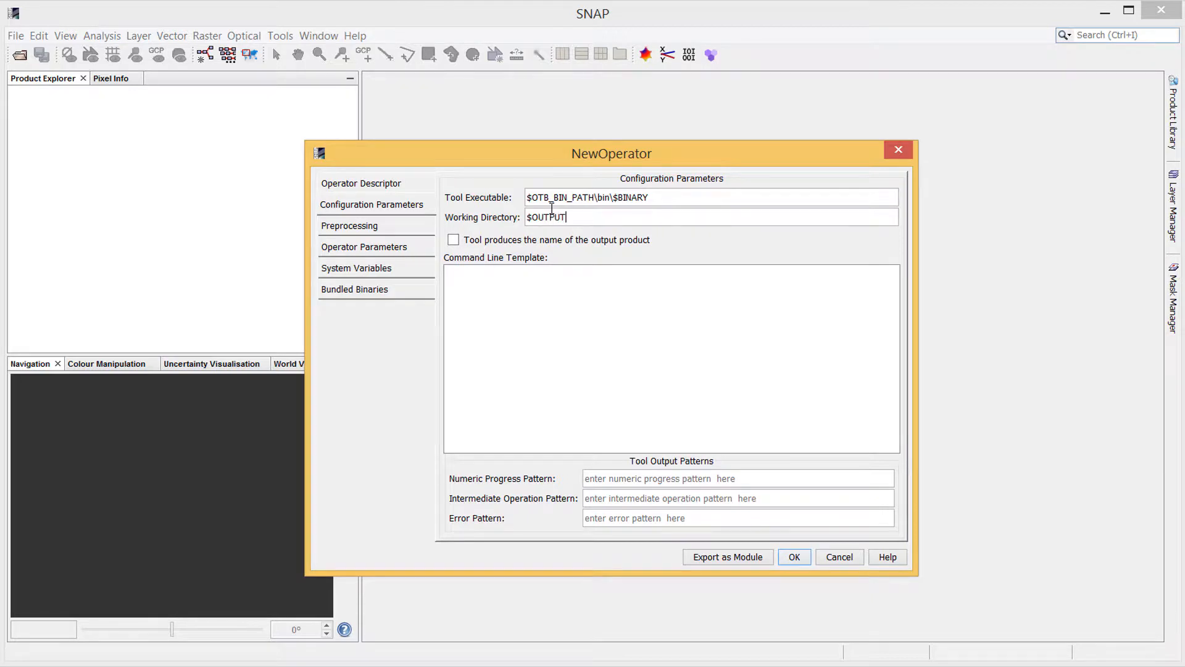
text(_DIR)
Write the command line template as -il, $sourceProductFile, -exp, $expression, -out, $targetProductFile on separate lines
click(470, 278)
text(-il)
key(Return)
text($source)
text(ProductFi)
text(le -)
text(exp)
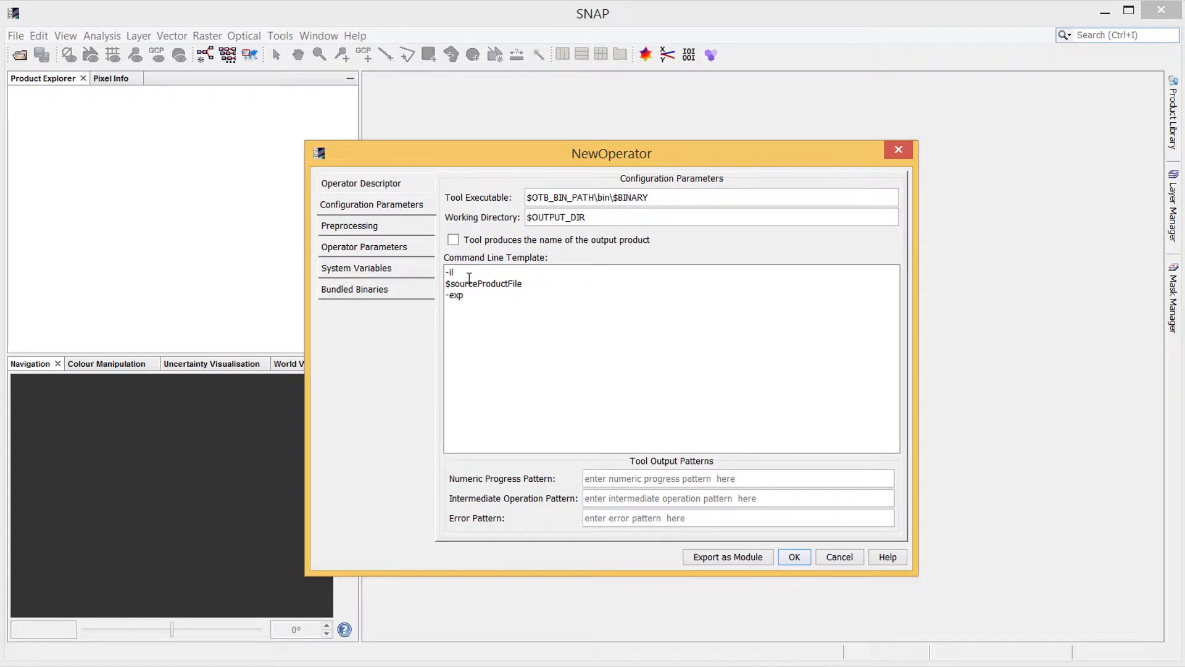
key(Return)
text($expression)
key(Return)
text(-out)
key(Return)
text($targetProduc)
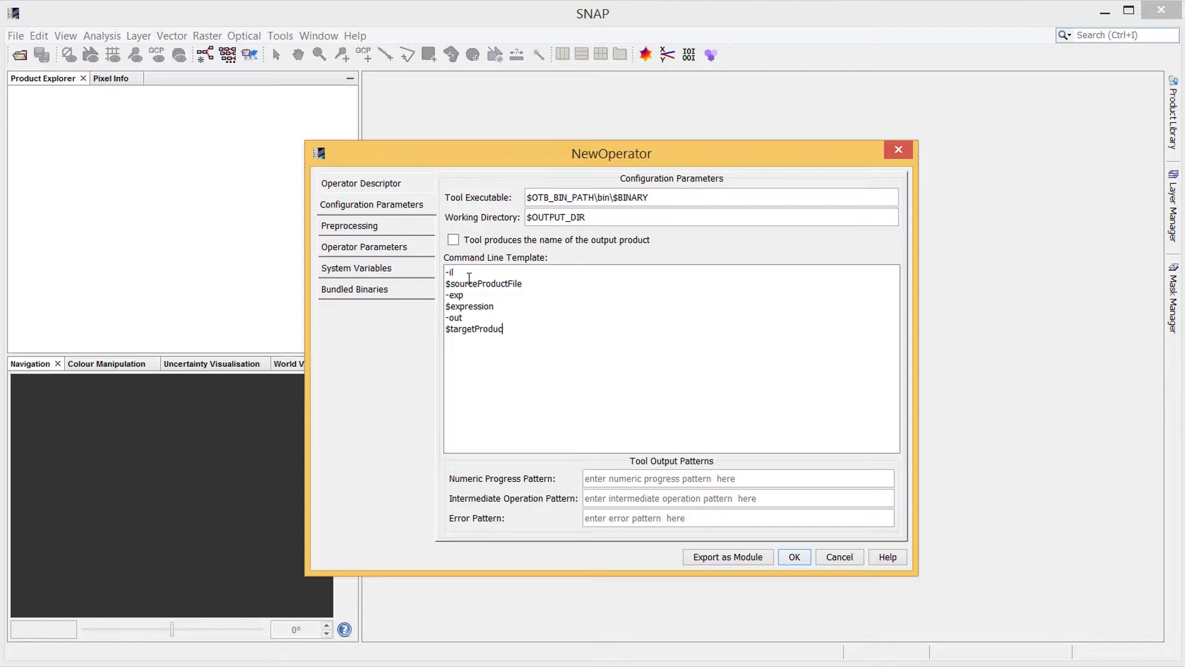
text(tFile)
Enter the numeric progress pattern (?:.+):(\d{1,3})%(?:.+ and the error pattern ERROR: (.+)
click(657, 480)
text((?:.+):()
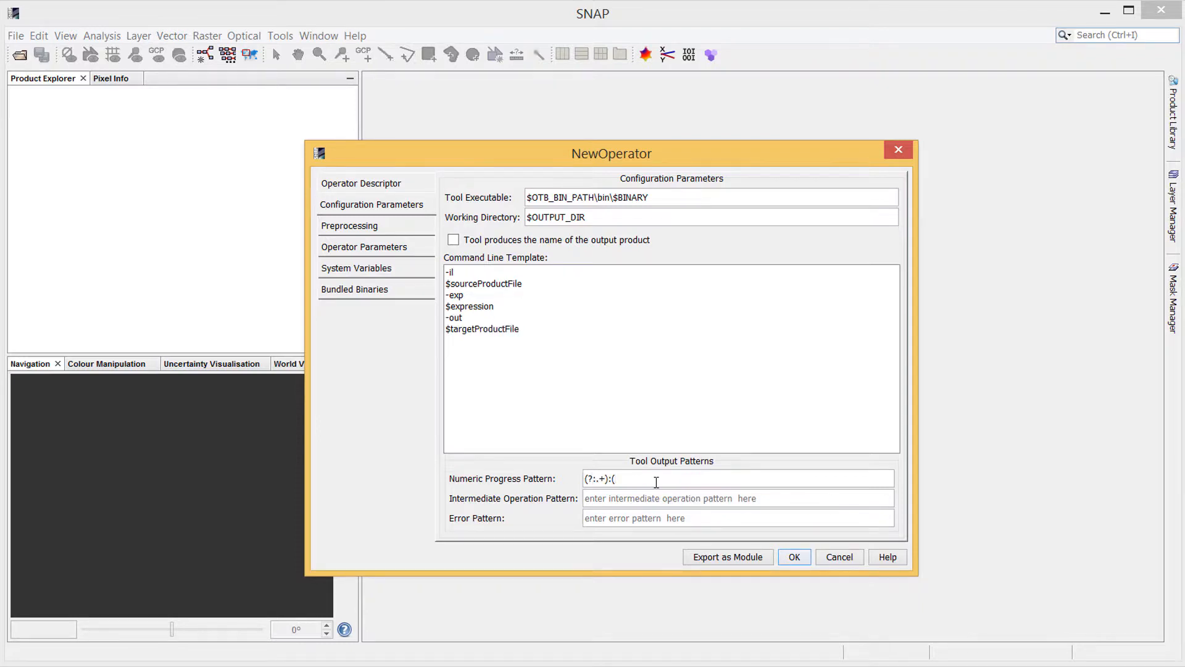
text(\d{1,3})%(?:.+)
click(628, 520)
text(ERROR: (.+))
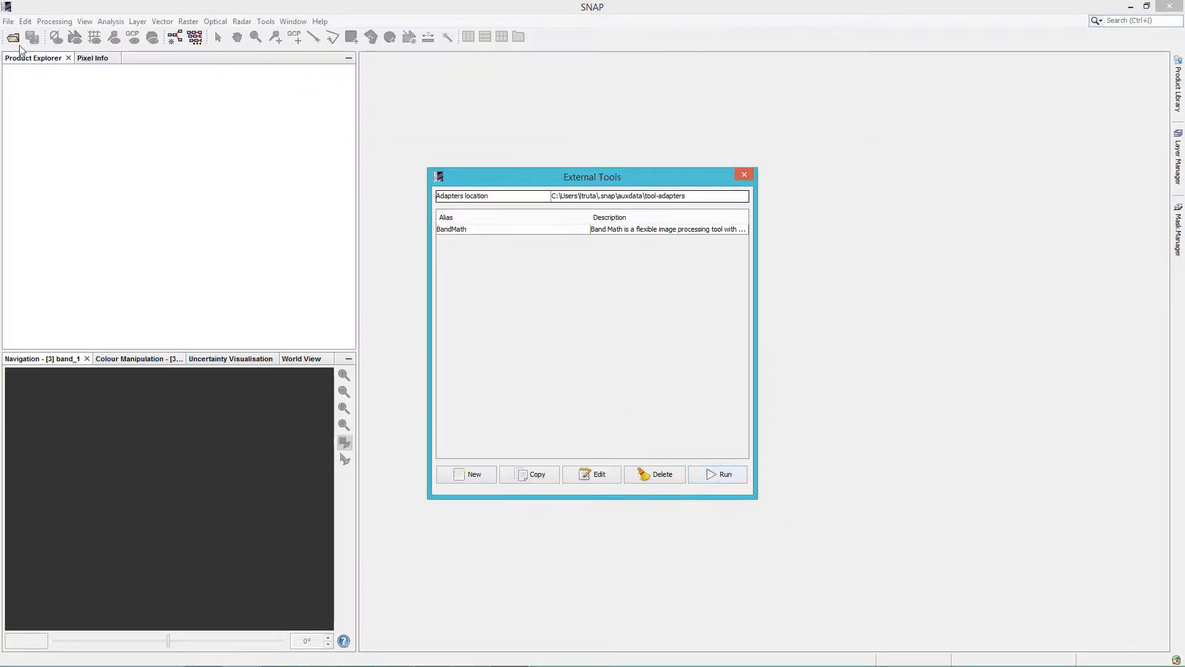
Open the product img.tif from the OTB bin folder
click(13, 37)
click(580, 347)
key(i)
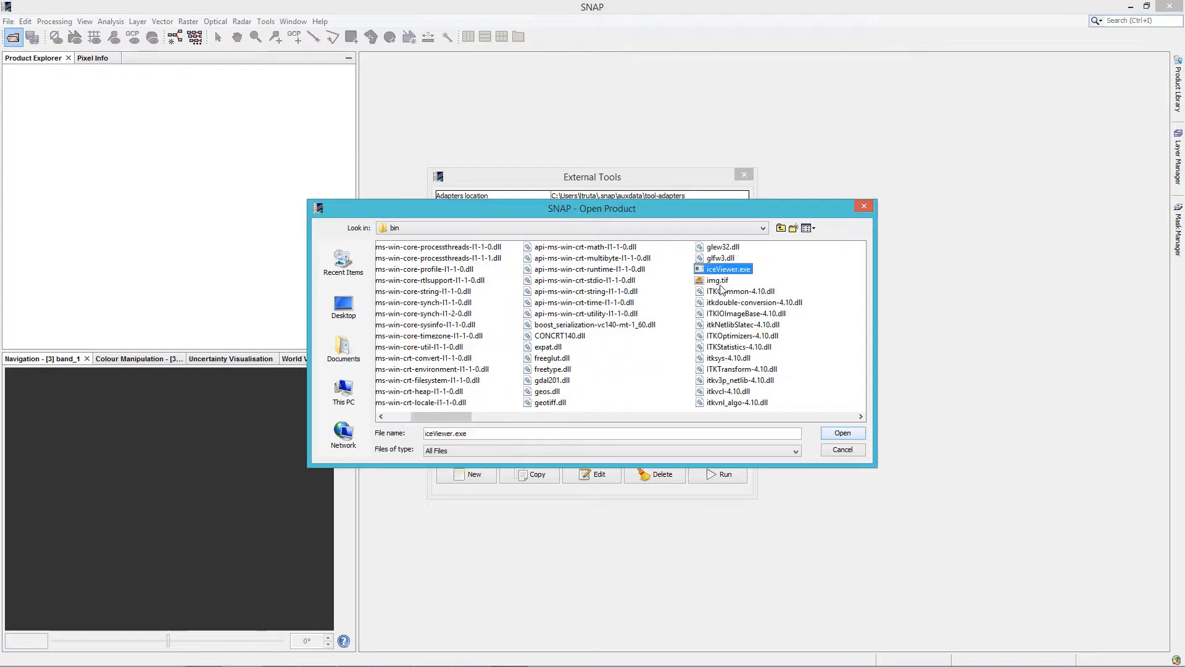
click(717, 283)
click(839, 432)
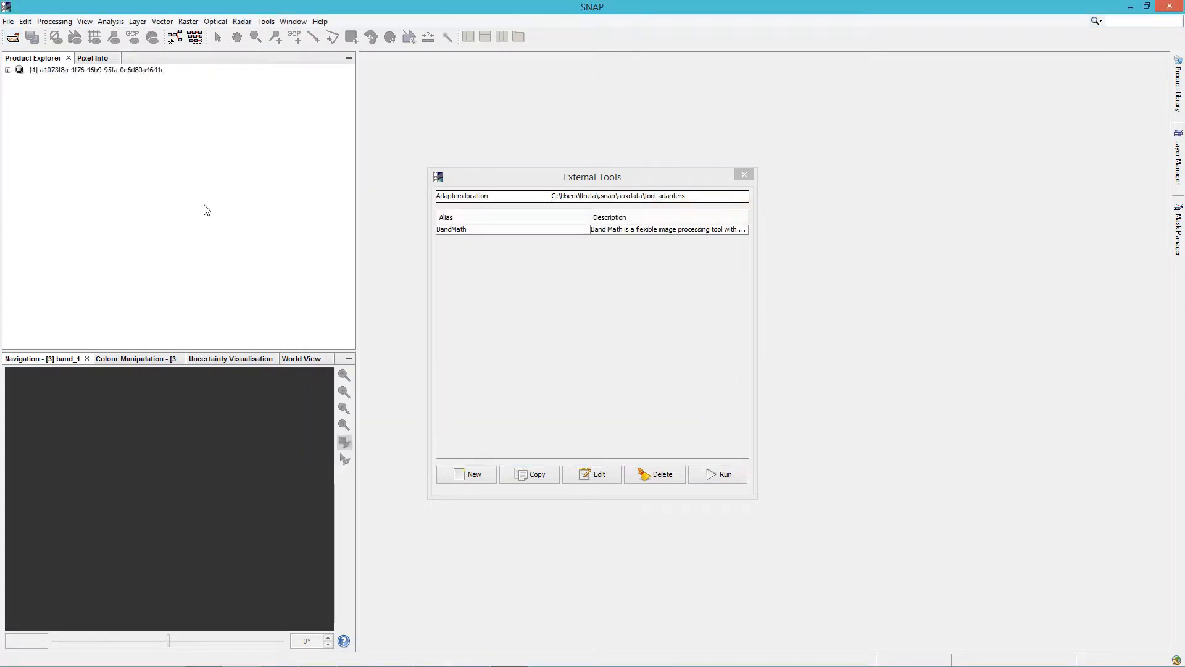
Launch the BandMath adapter from the External Tools list
click(618, 233)
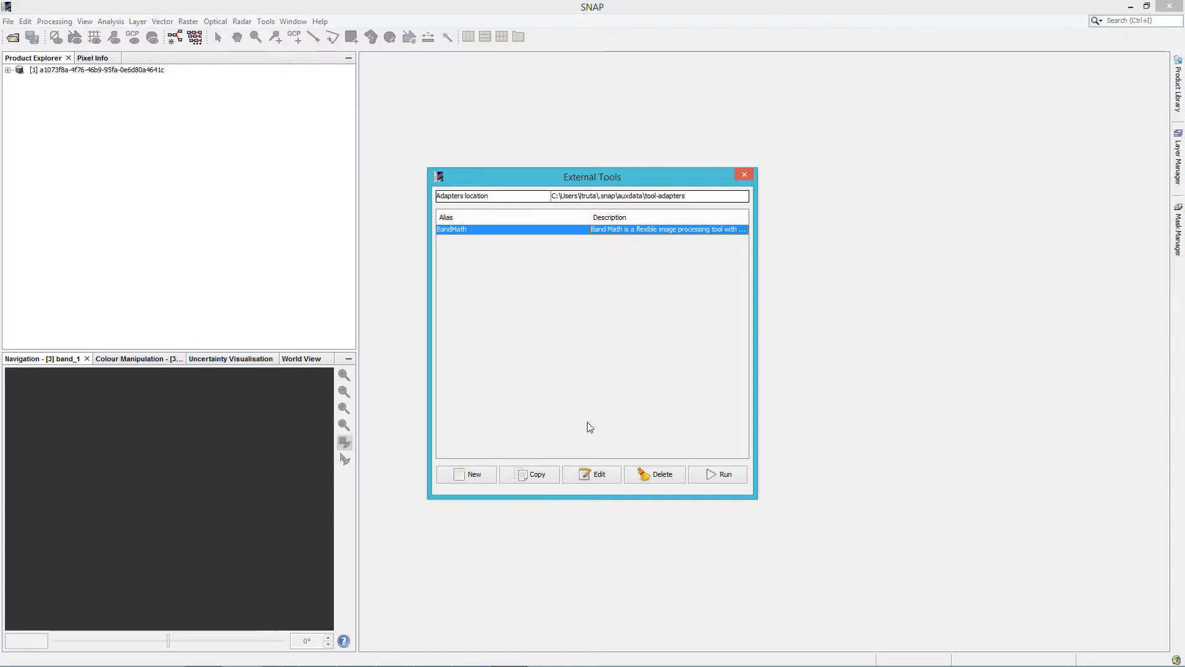
click(726, 476)
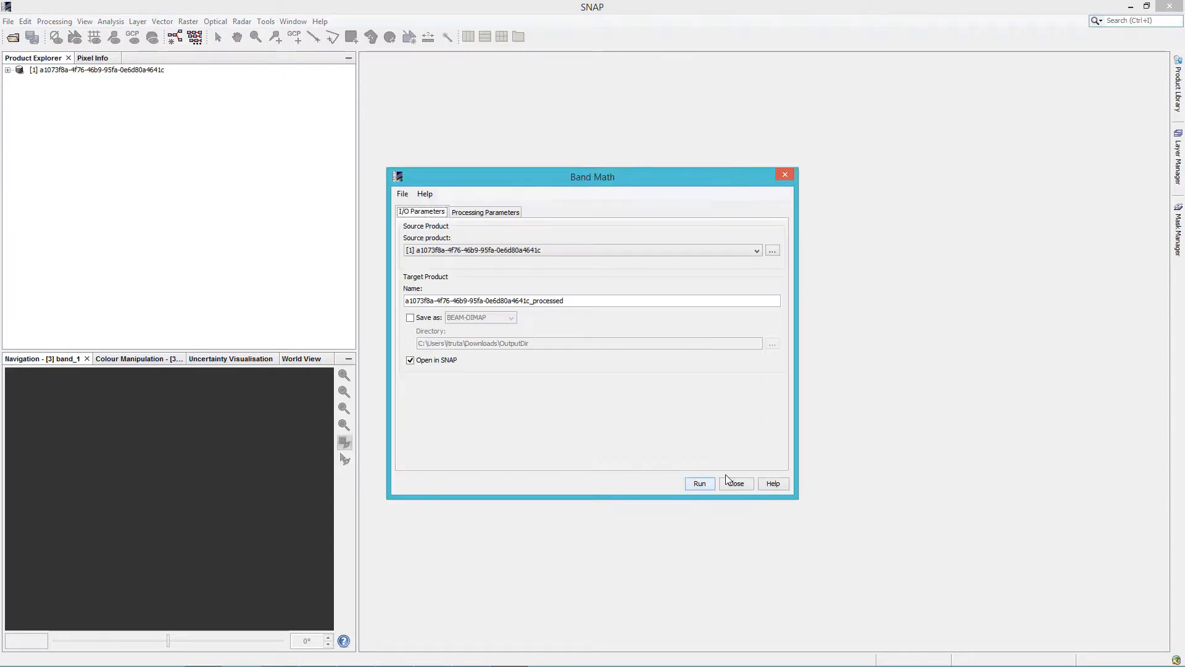
click(786, 175)
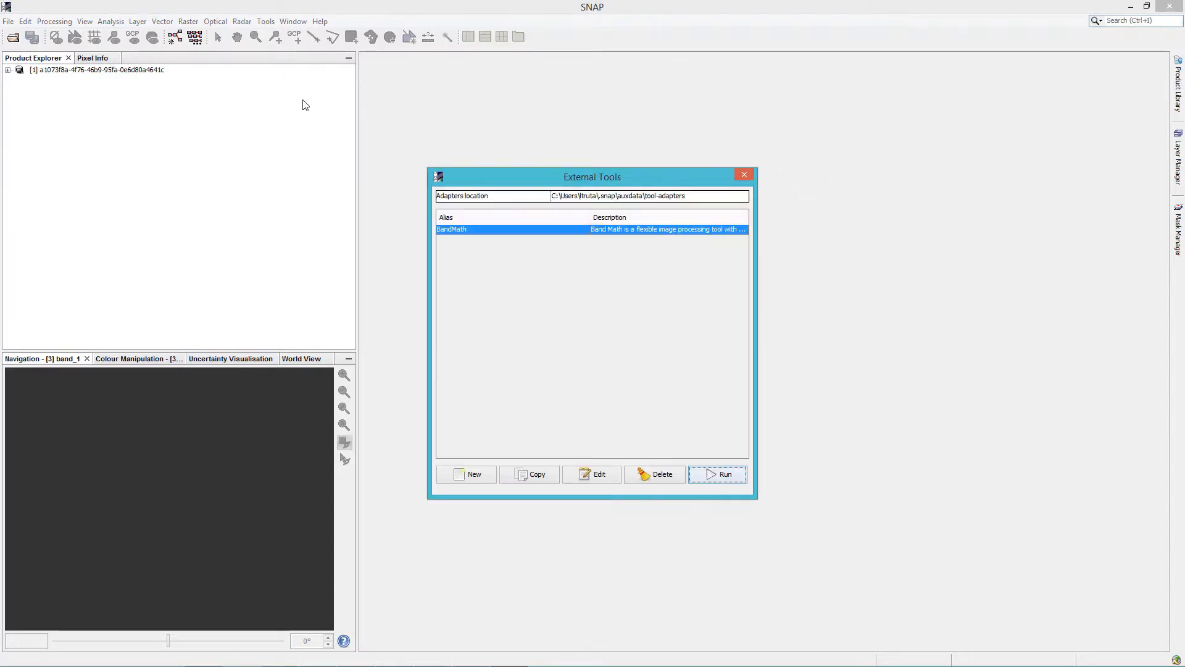
click(8, 23)
click(25, 35)
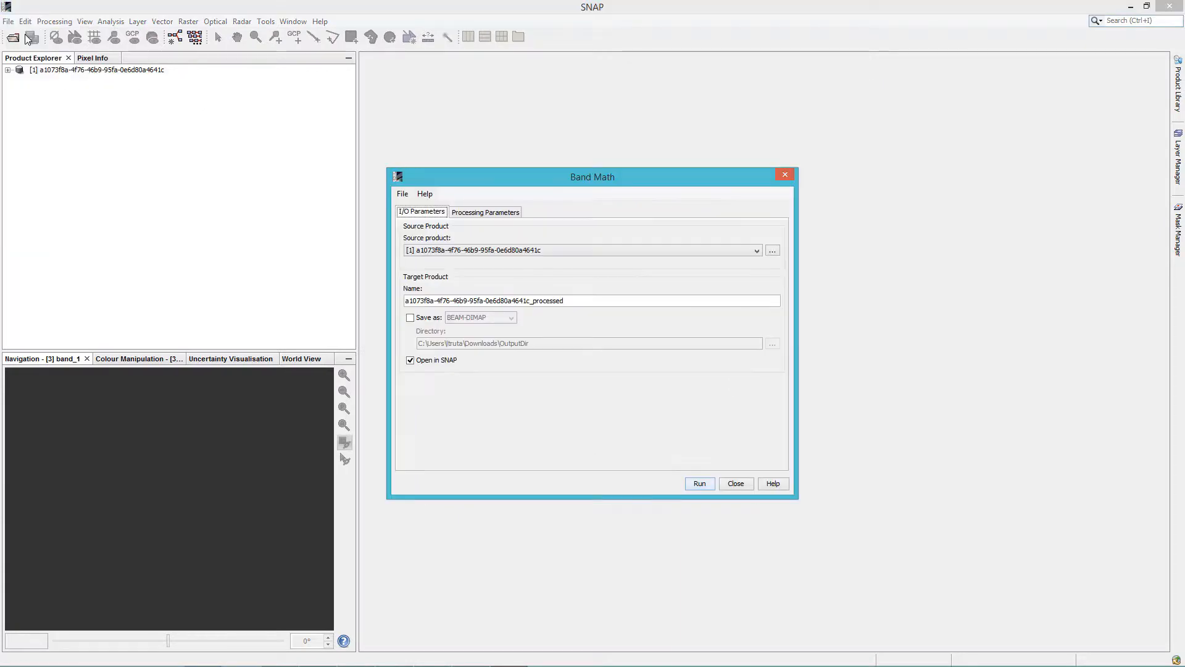
click(784, 175)
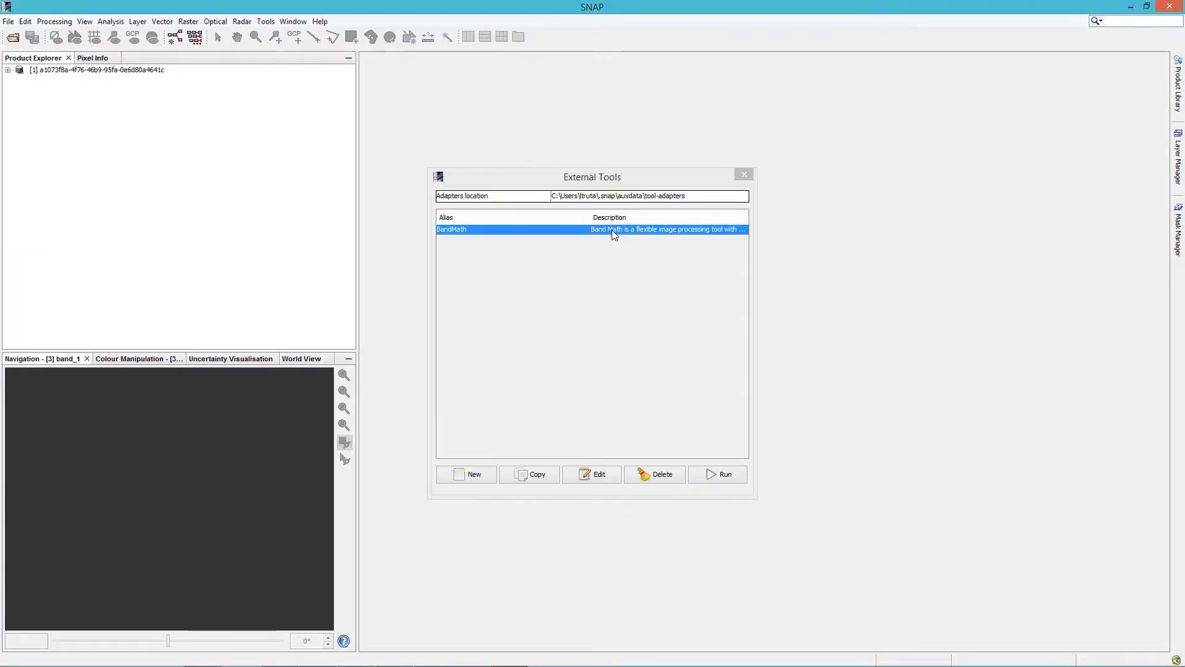
click(726, 479)
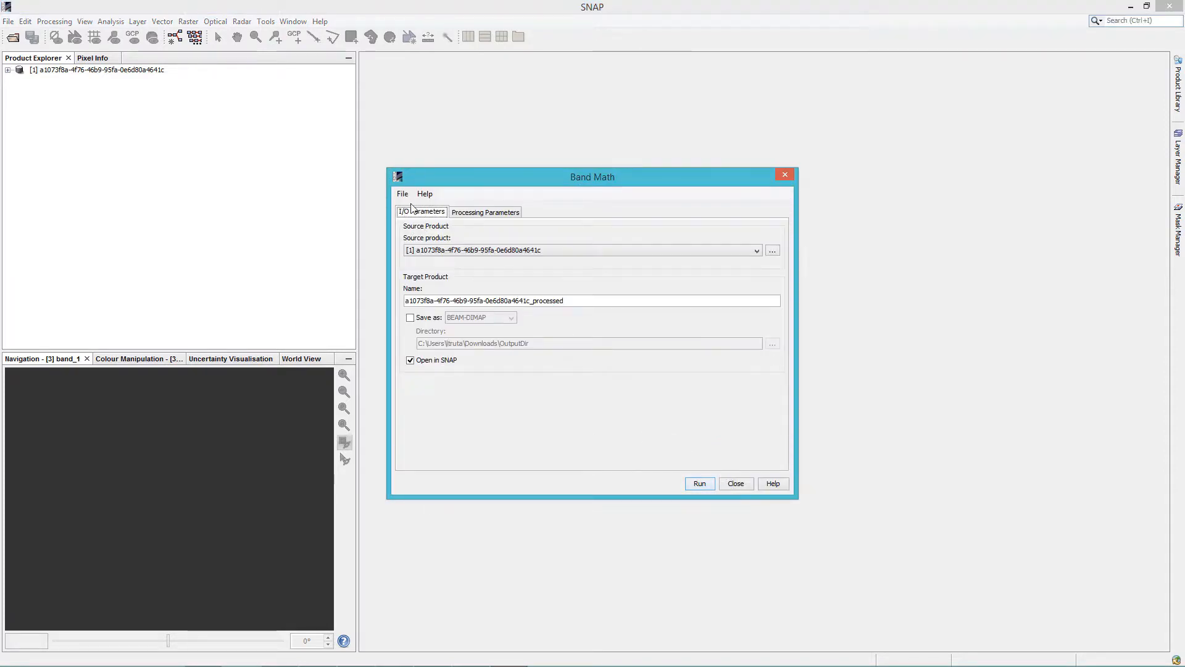
Select the opened product as the Band Math source product
click(487, 250)
click(483, 263)
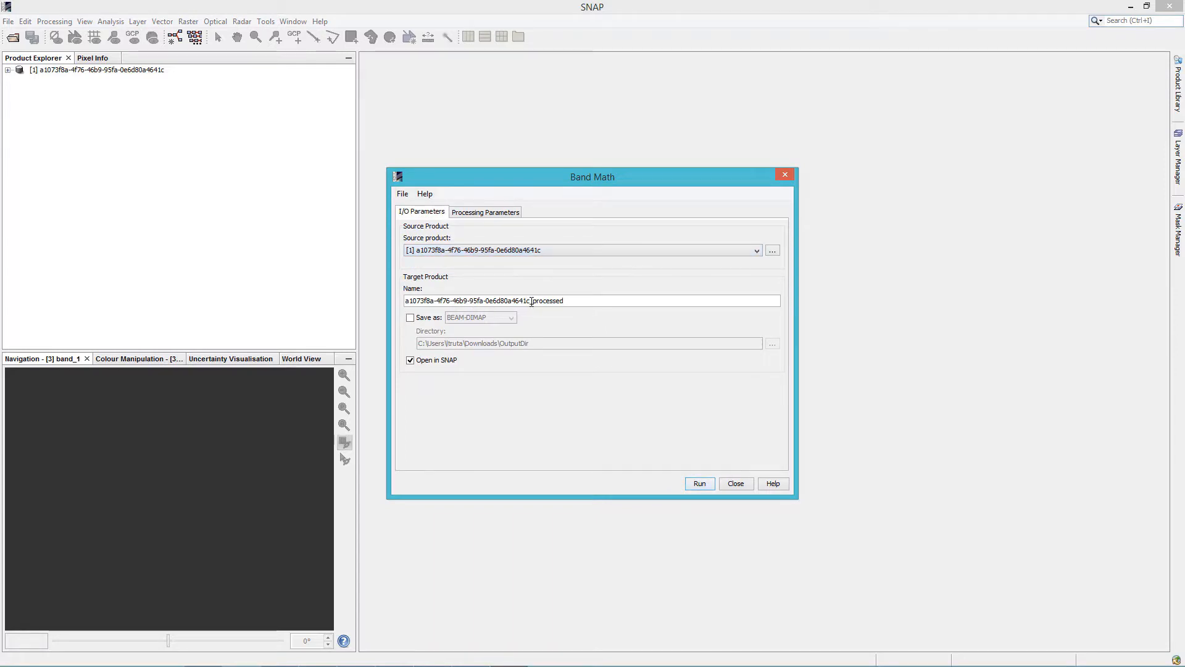
drag(530, 301, 577, 300)
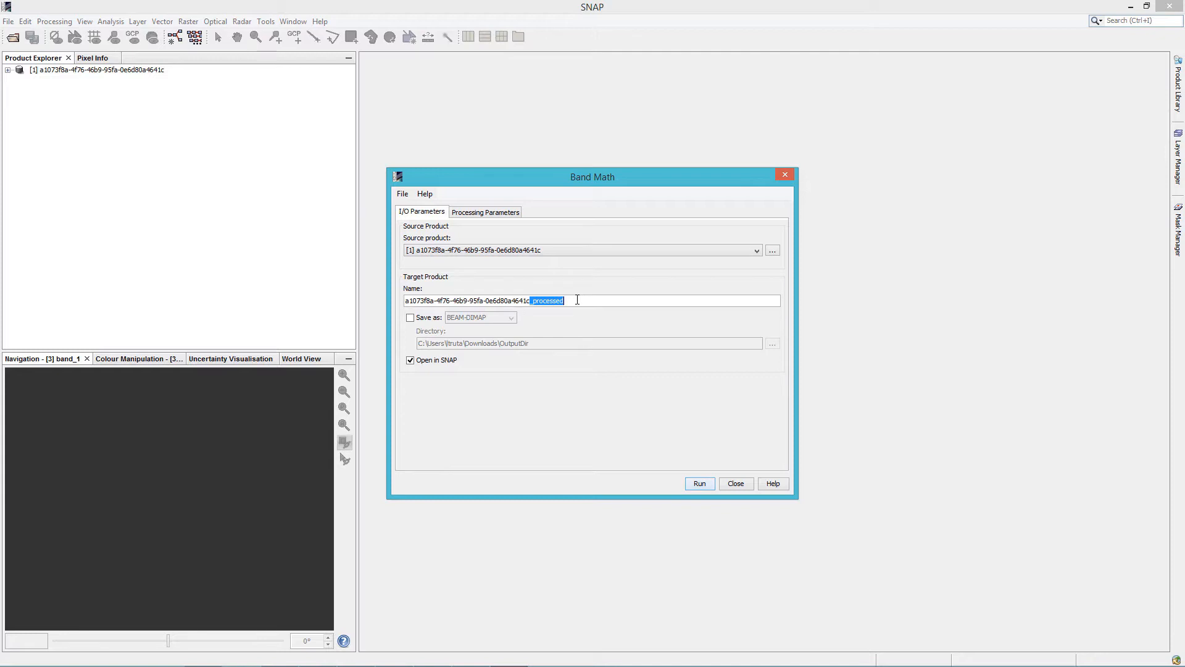
click(576, 301)
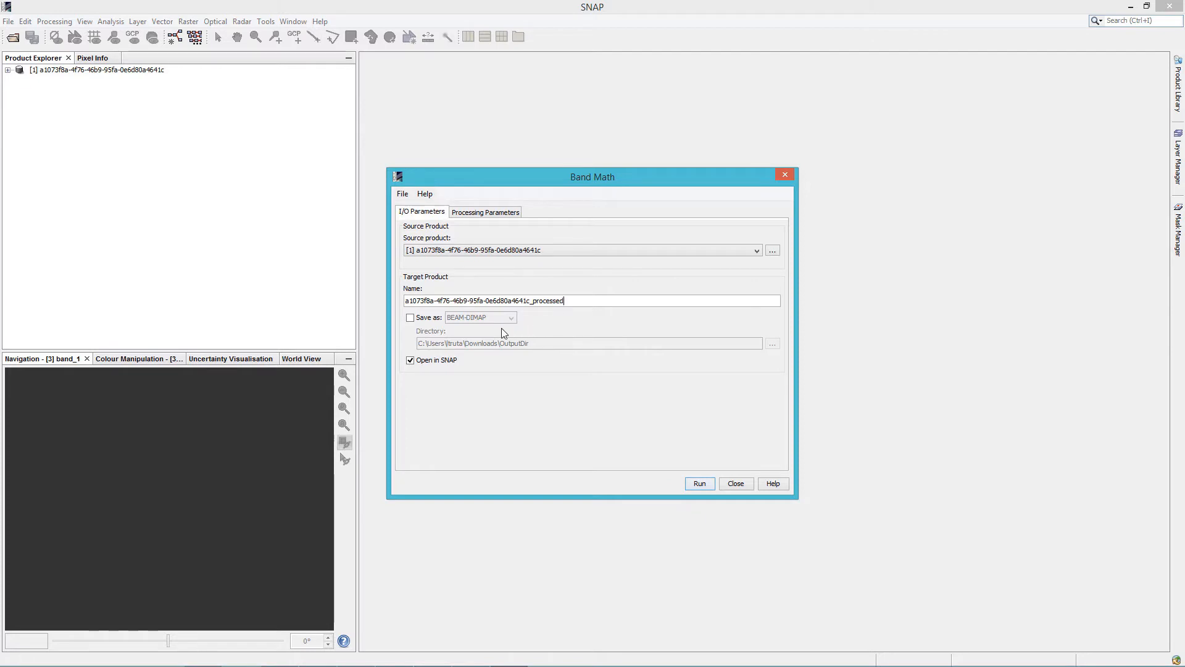
Try saving the target product as BEAM-DIMAP in the OutputDir directory
click(411, 318)
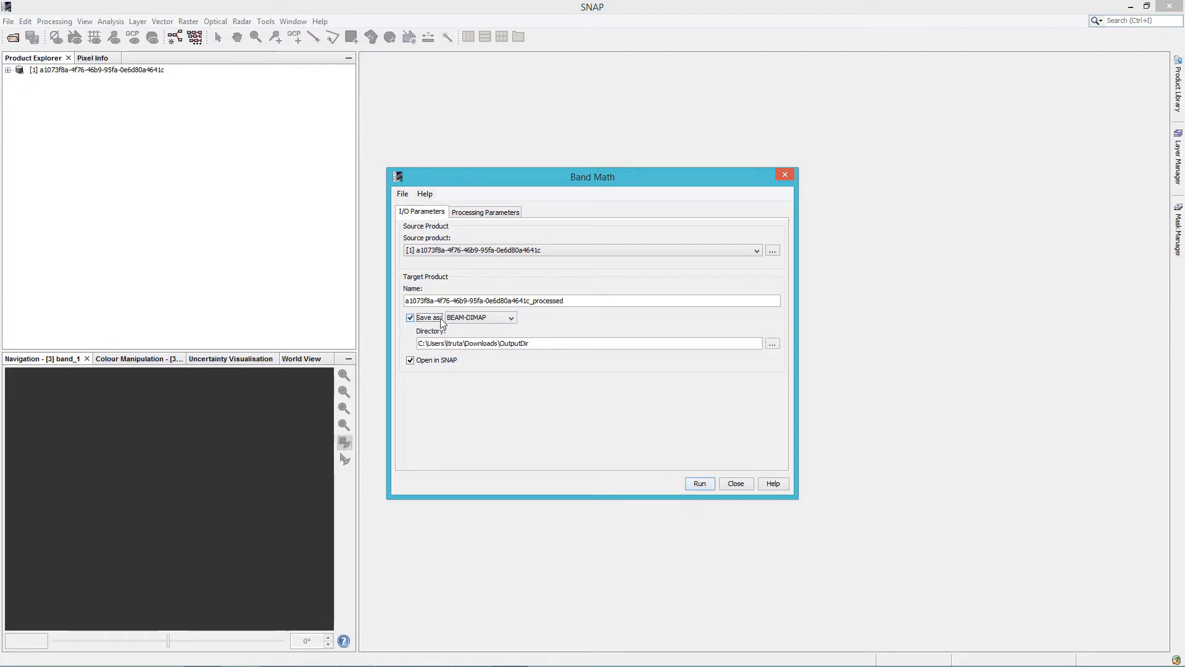
click(511, 318)
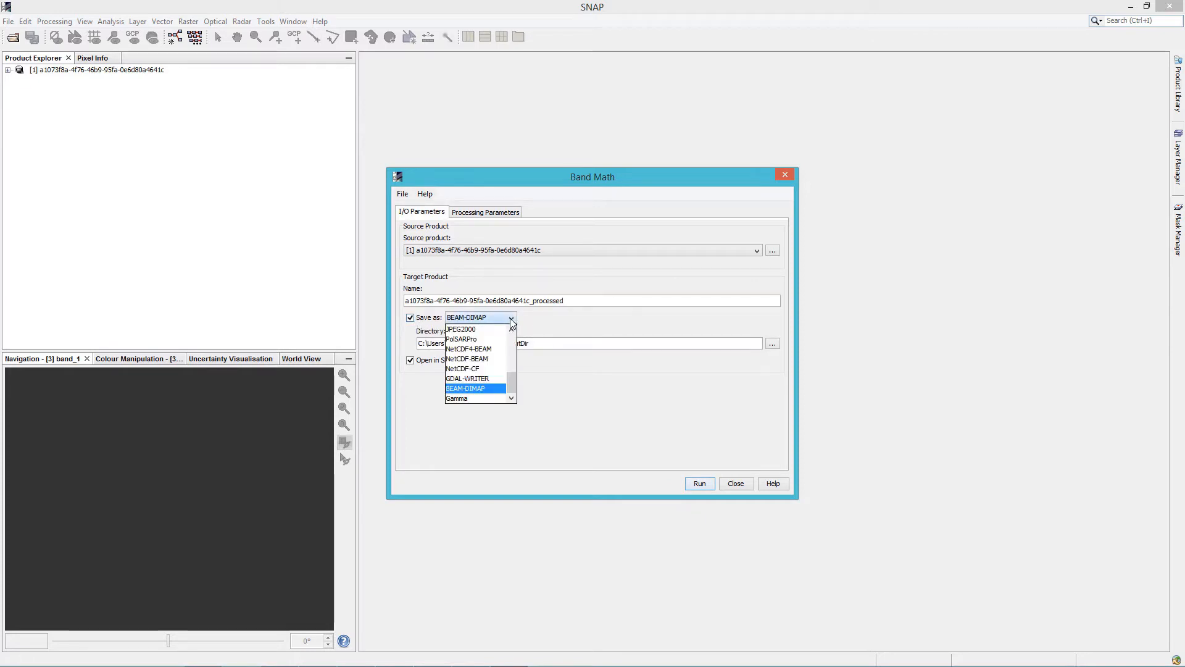
click(493, 389)
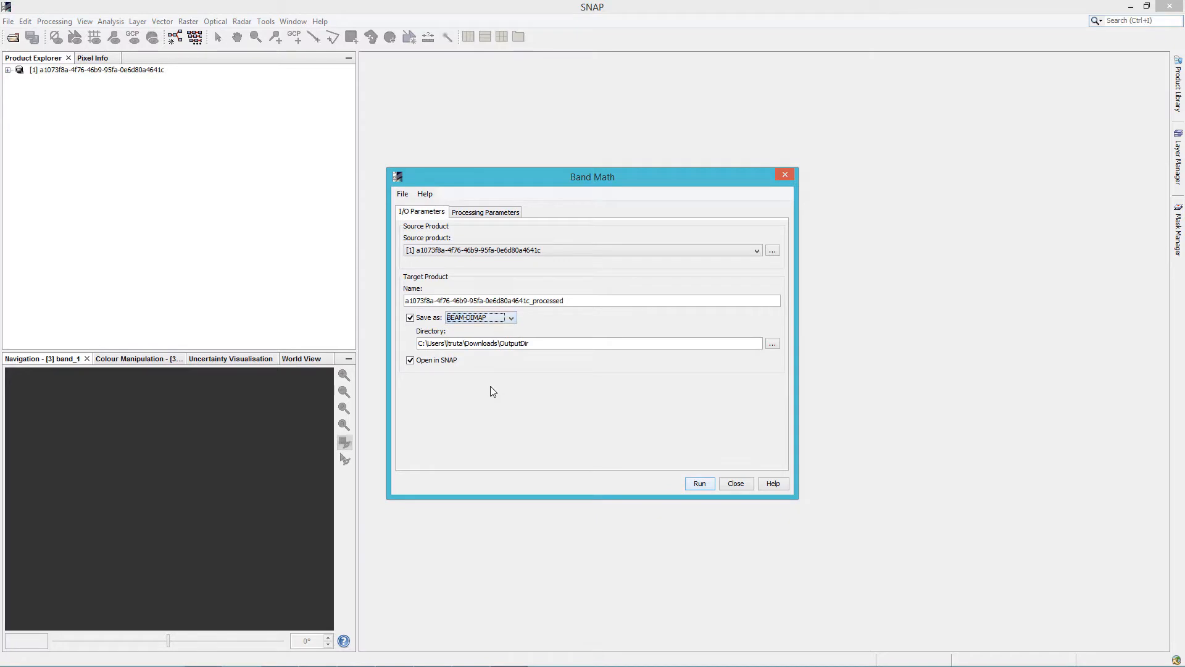
click(772, 343)
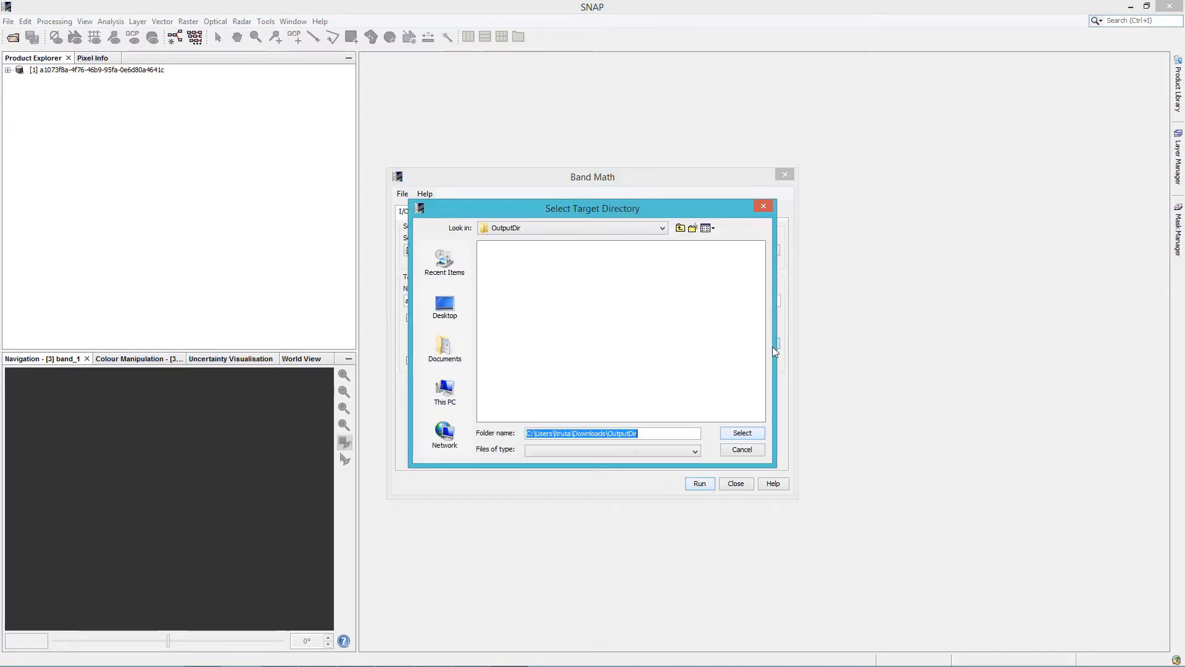
click(761, 209)
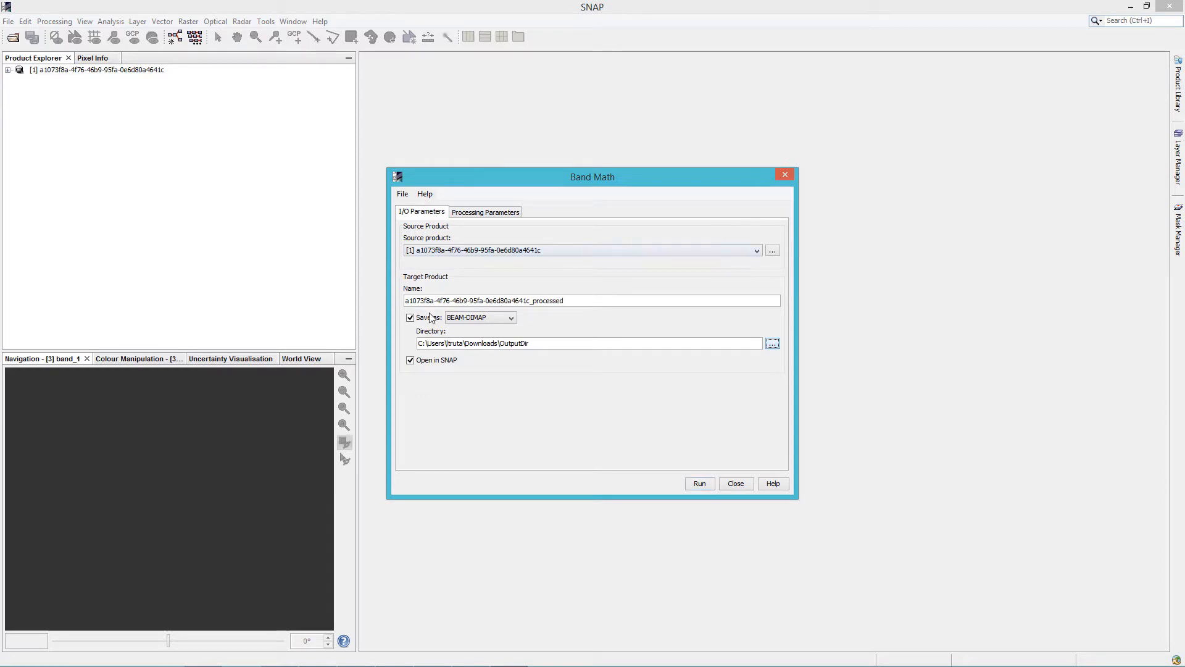
click(411, 318)
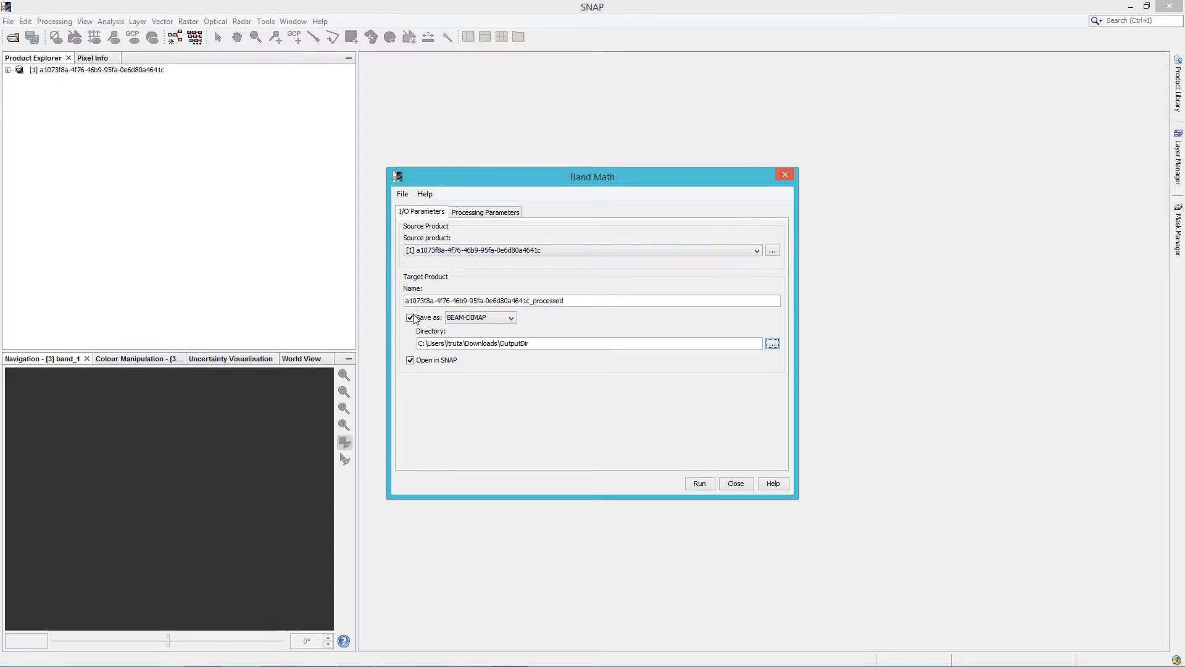
Enable display of execution output and set the BandMath expression to (im1b2-im1b1)/(im1b1+im1b1)
click(488, 213)
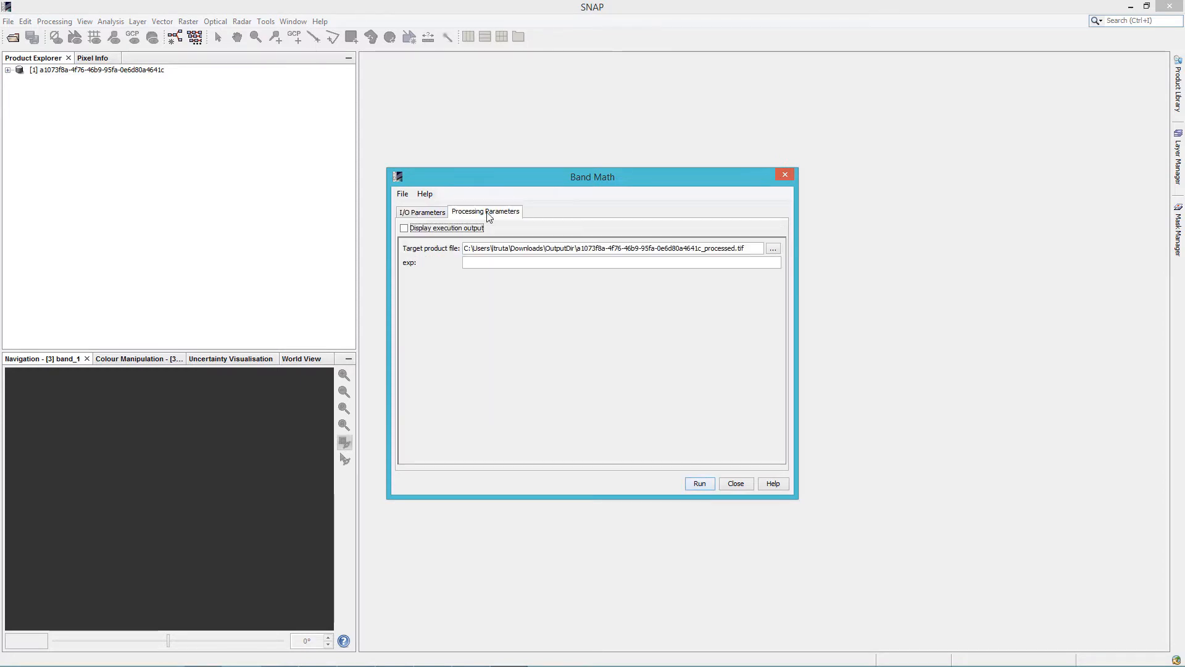
click(405, 229)
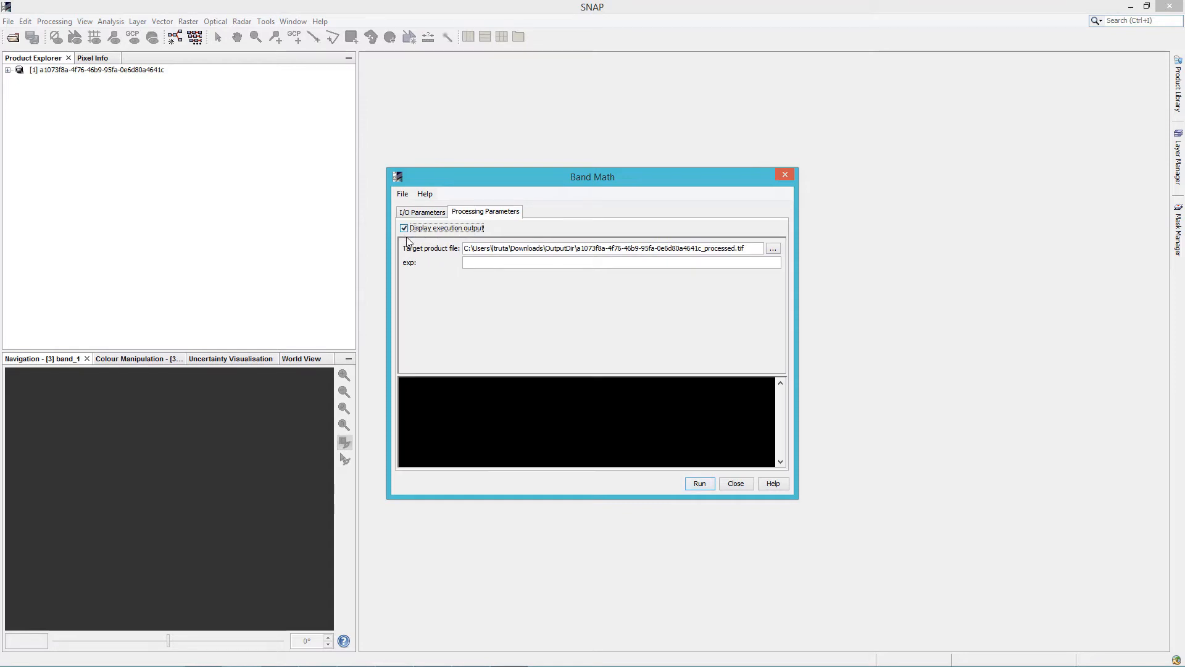
click(534, 263)
text((im1b2-im1b1))
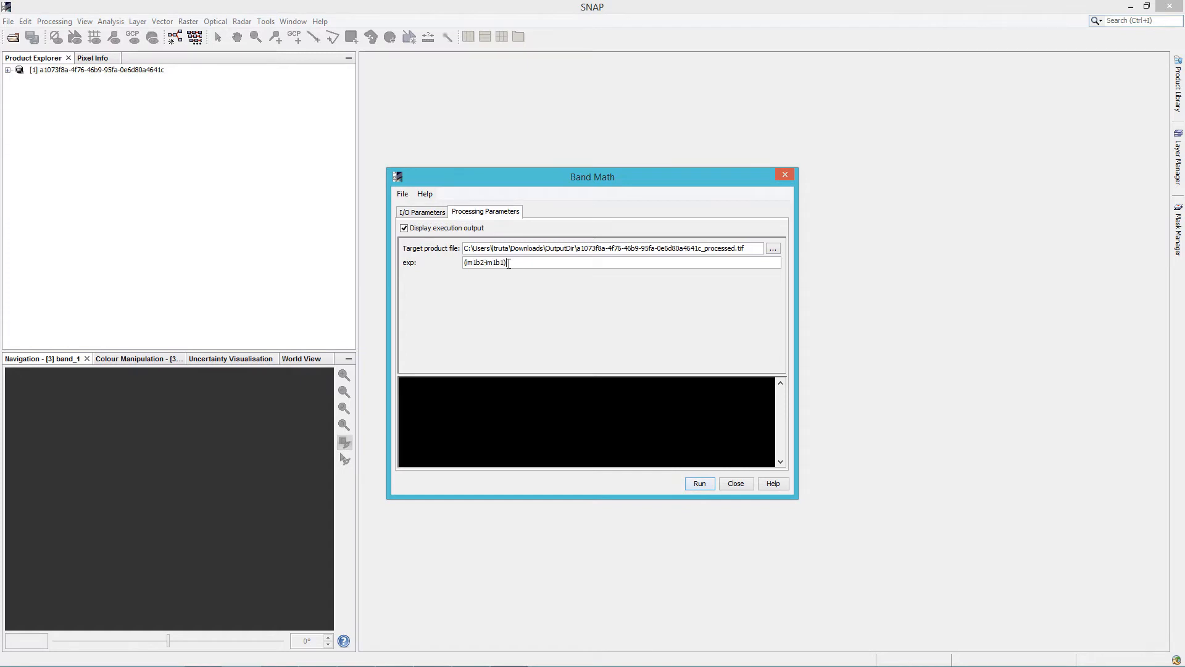
text(/(im1b1+im1b1)
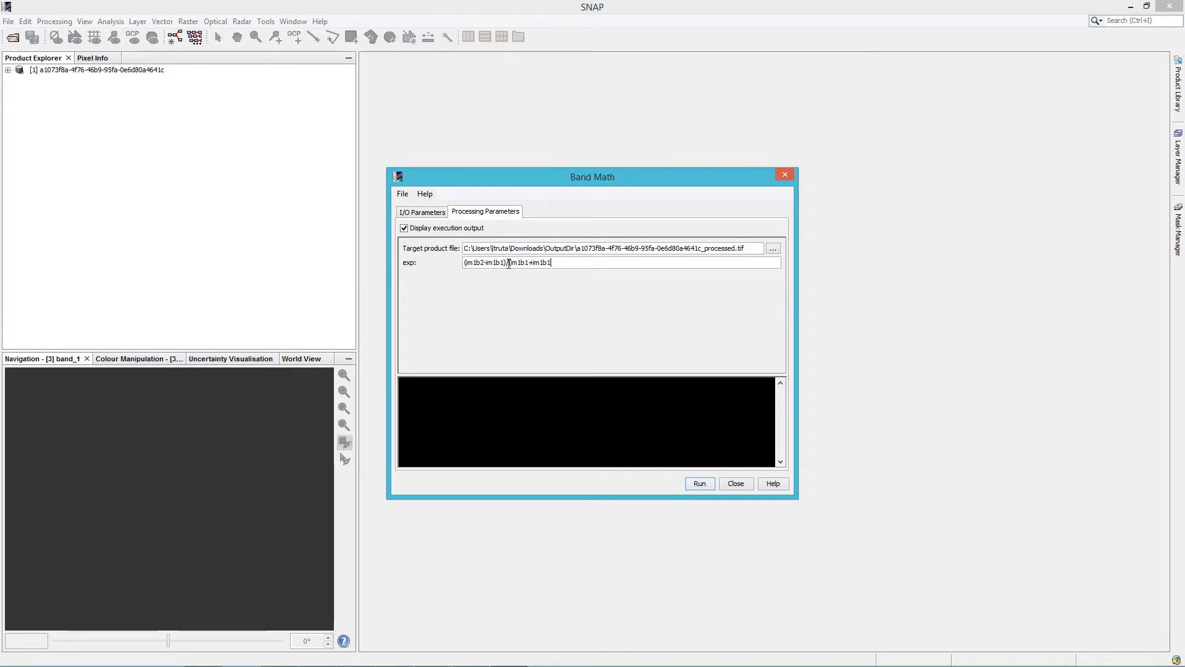
text())
Run the Band Math tool, acknowledge the completion notice, and close the Band Math and External Tools windows
click(700, 483)
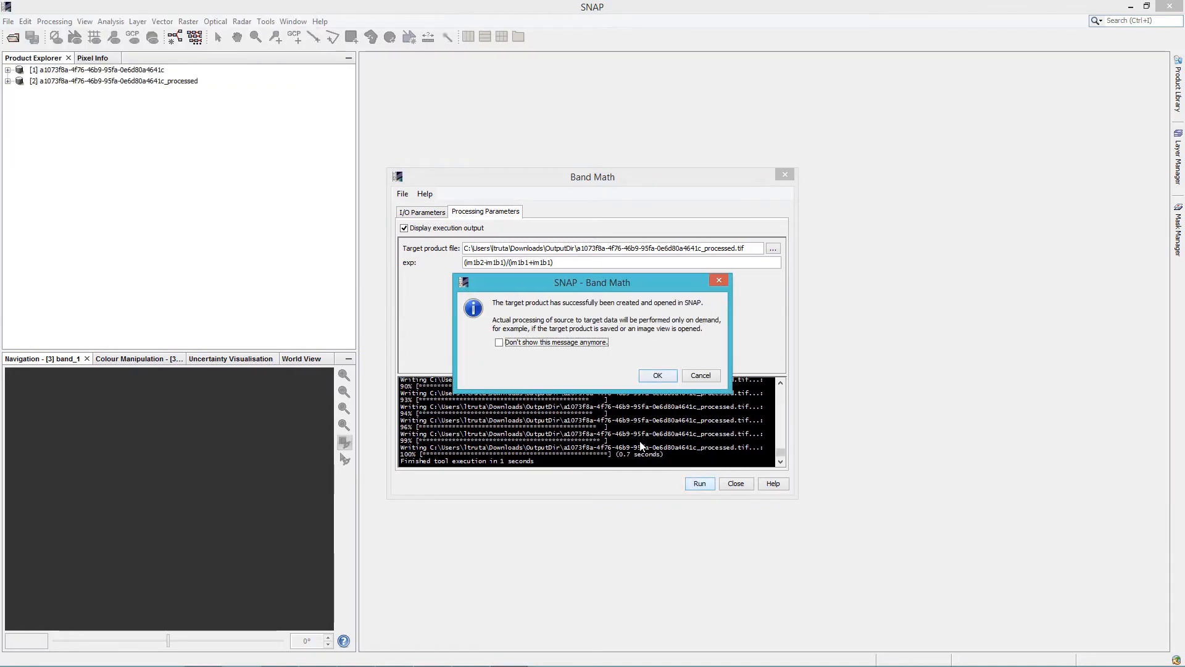
click(655, 374)
click(785, 175)
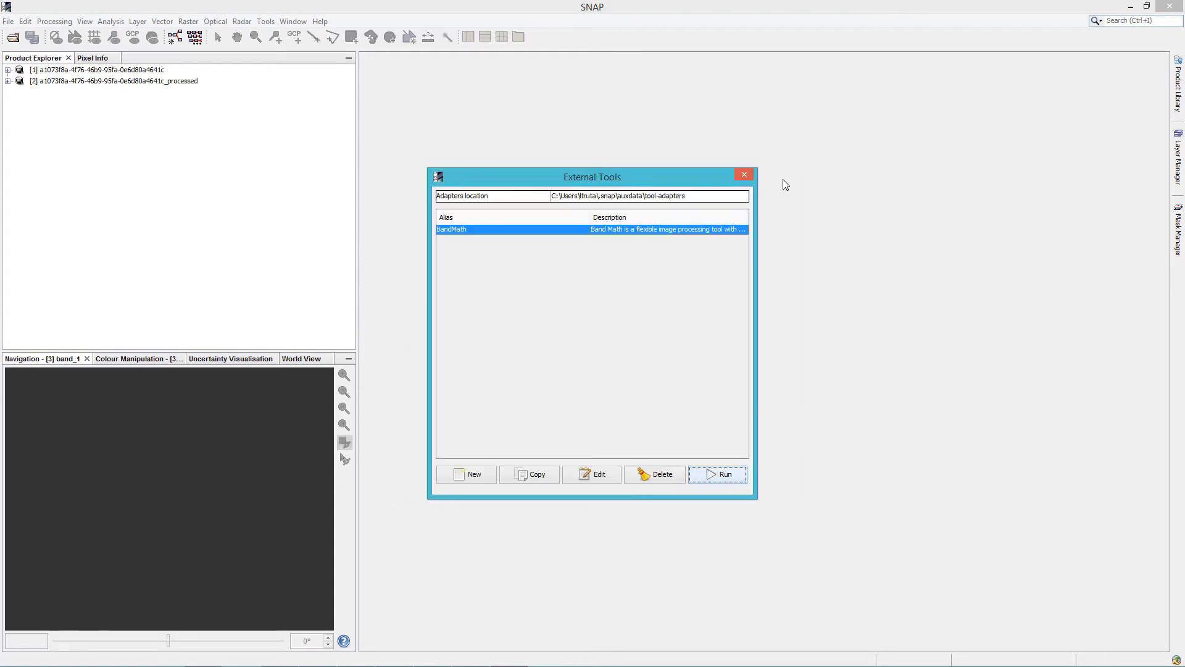
click(744, 175)
Expand the processed product's bands and open band_1 in an image view
click(49, 81)
click(8, 80)
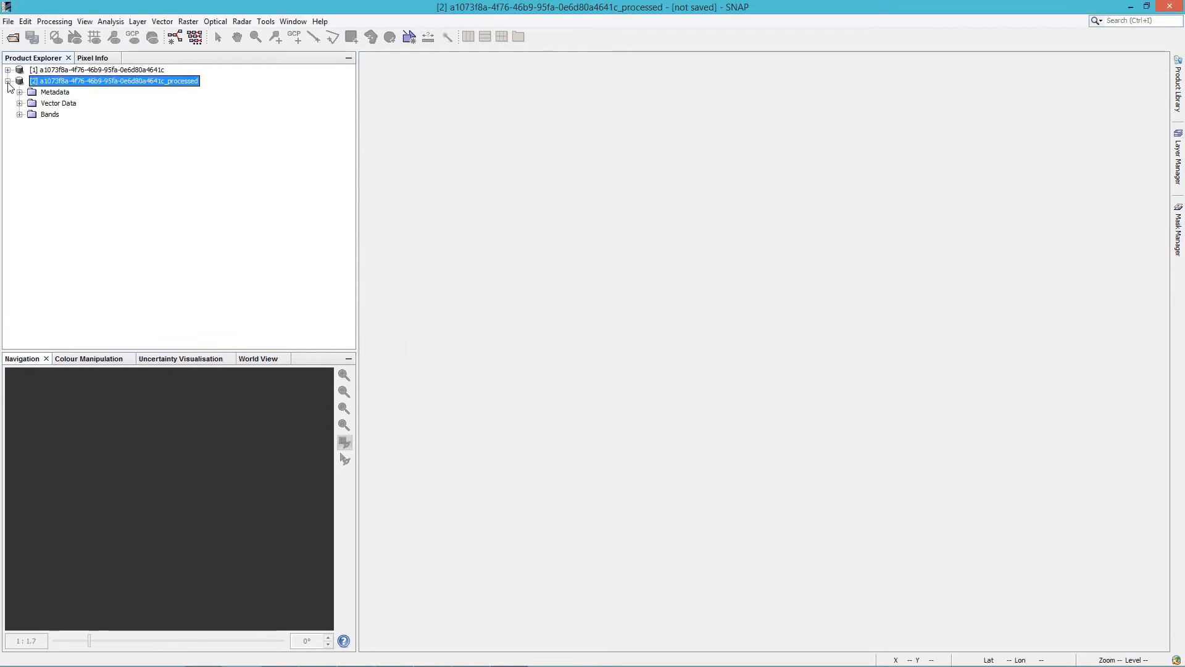
click(19, 115)
double_click(61, 125)
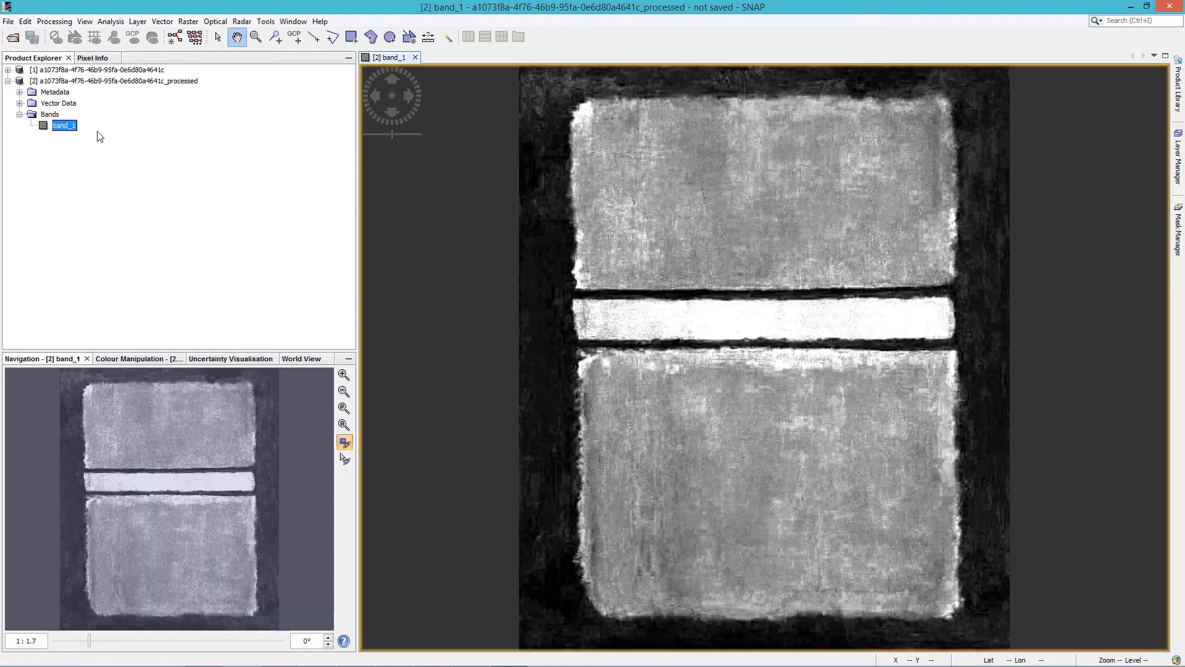
Open the source product's red band and dock its view side by side with band_1 for comparison
click(7, 70)
click(19, 104)
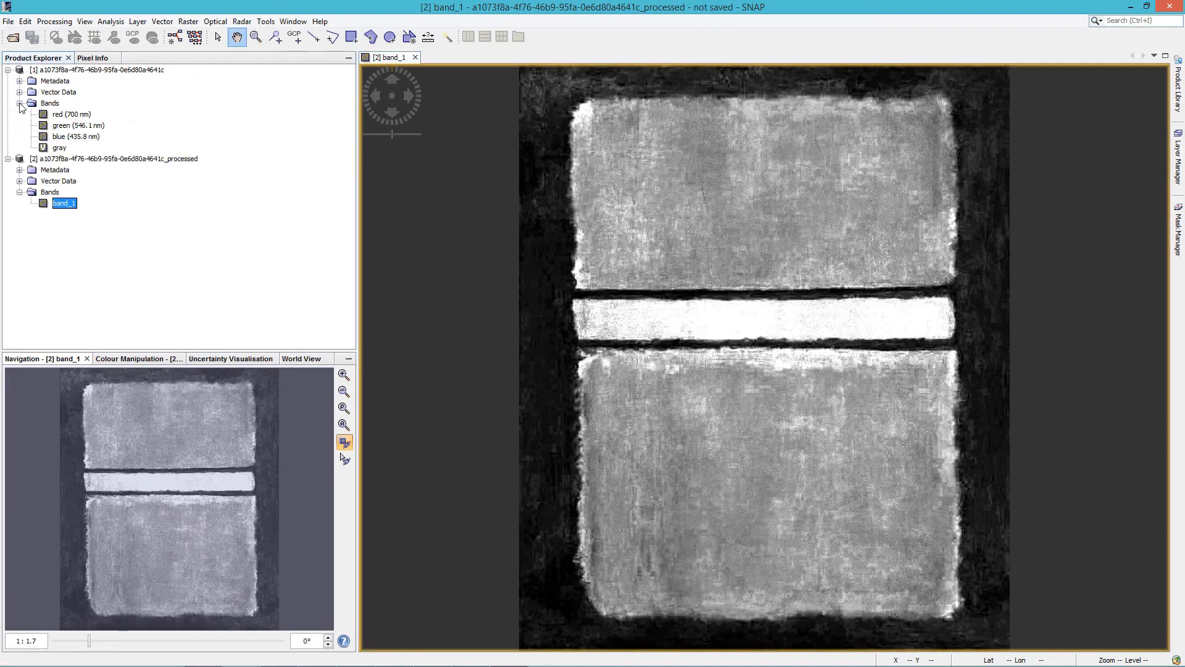
double_click(71, 114)
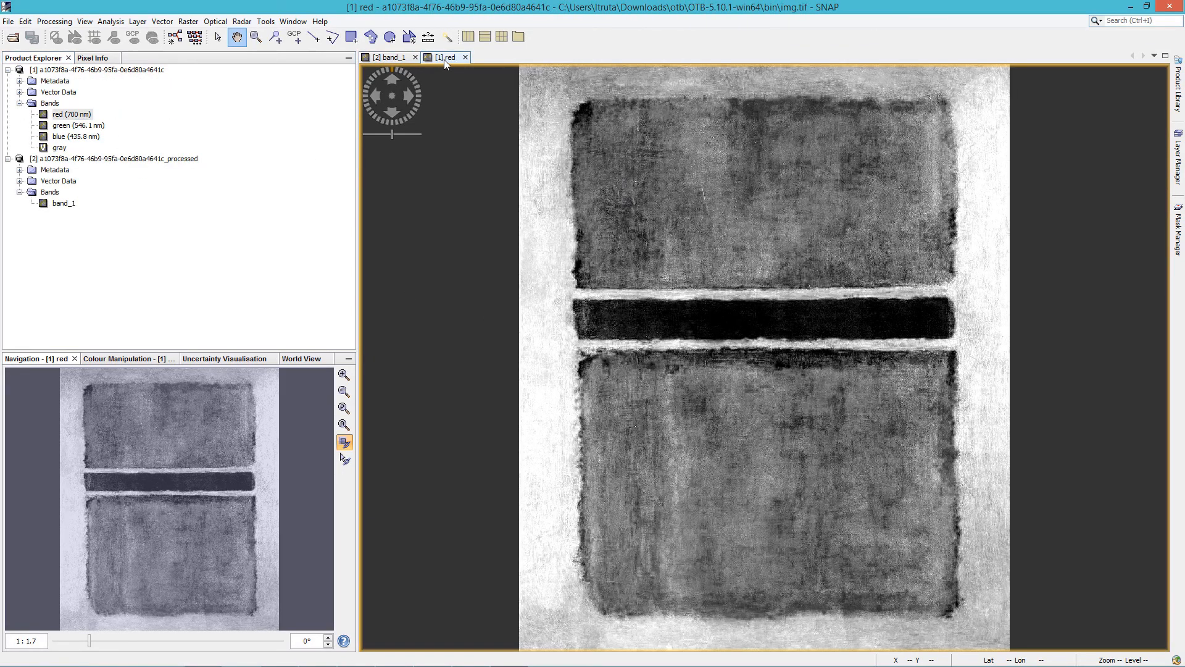
drag(444, 59, 1105, 318)
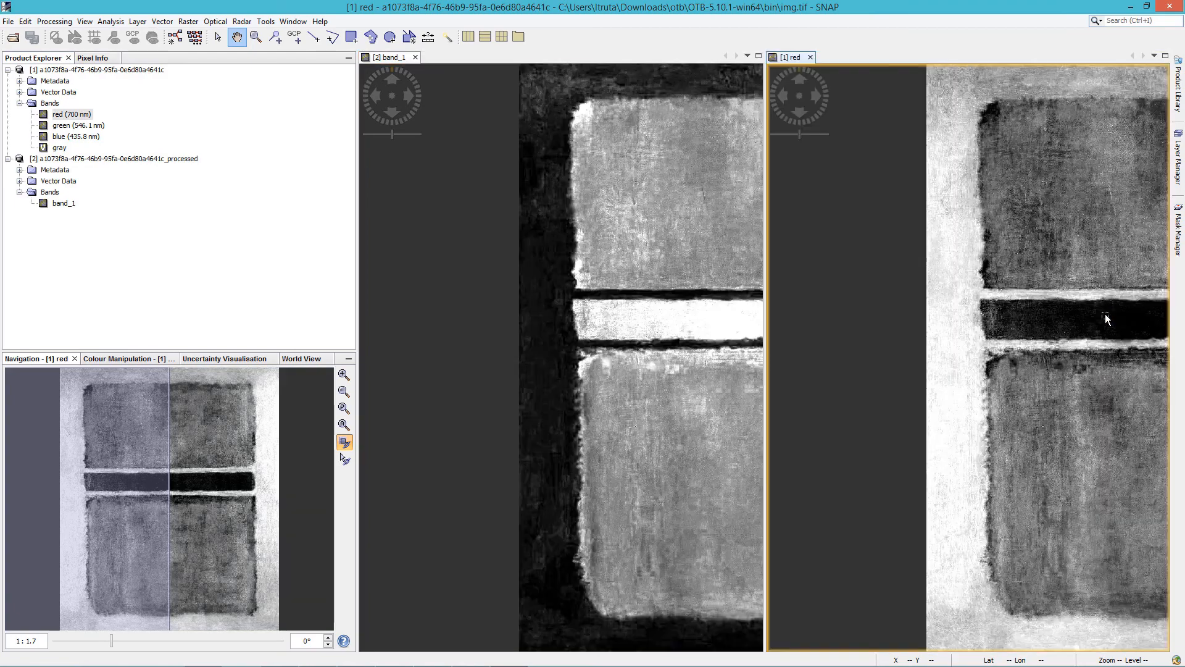